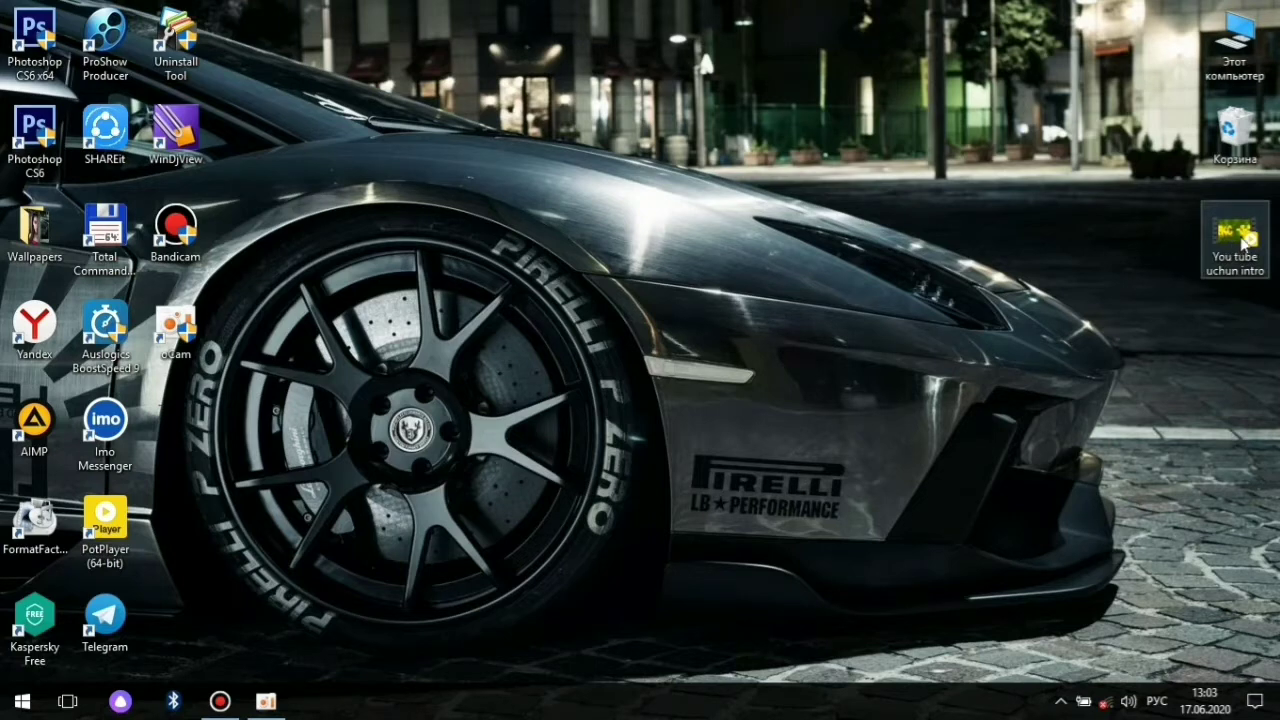
Step: Move the "You tube uchun intro" video from the desktop into the invisible folder and open that folder
drag(1245, 237, 598, 224)
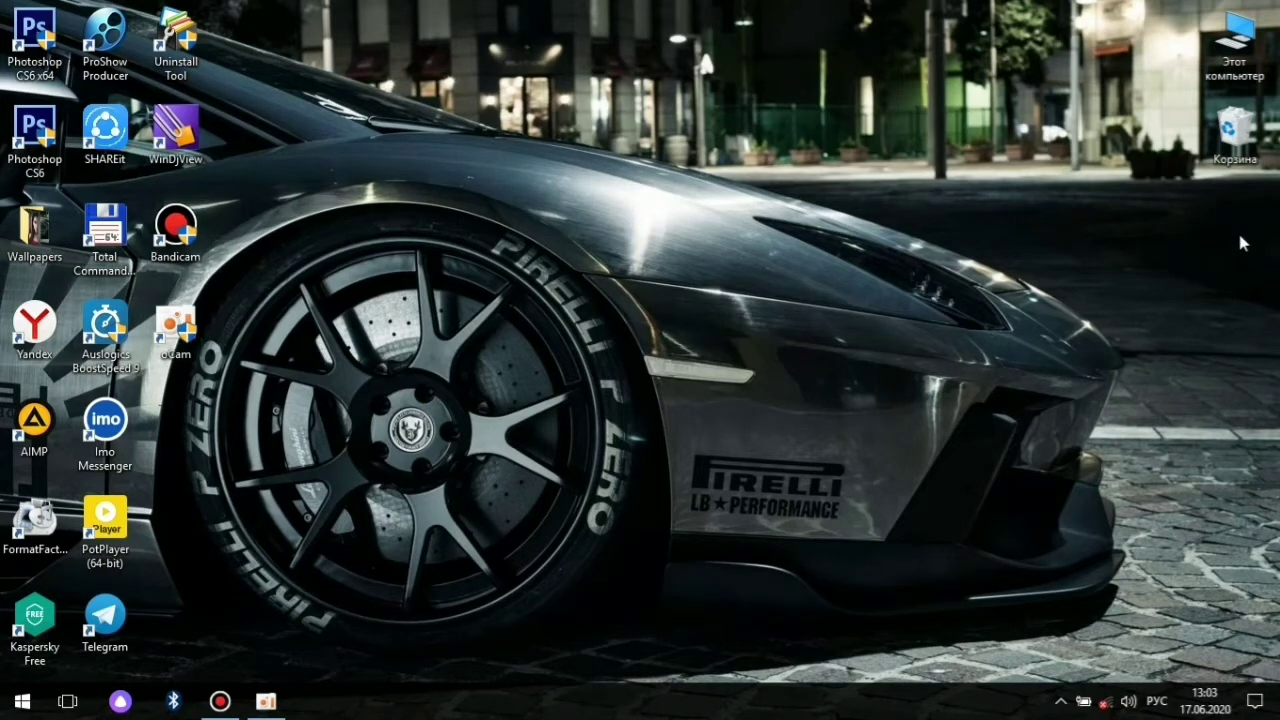
click(585, 231)
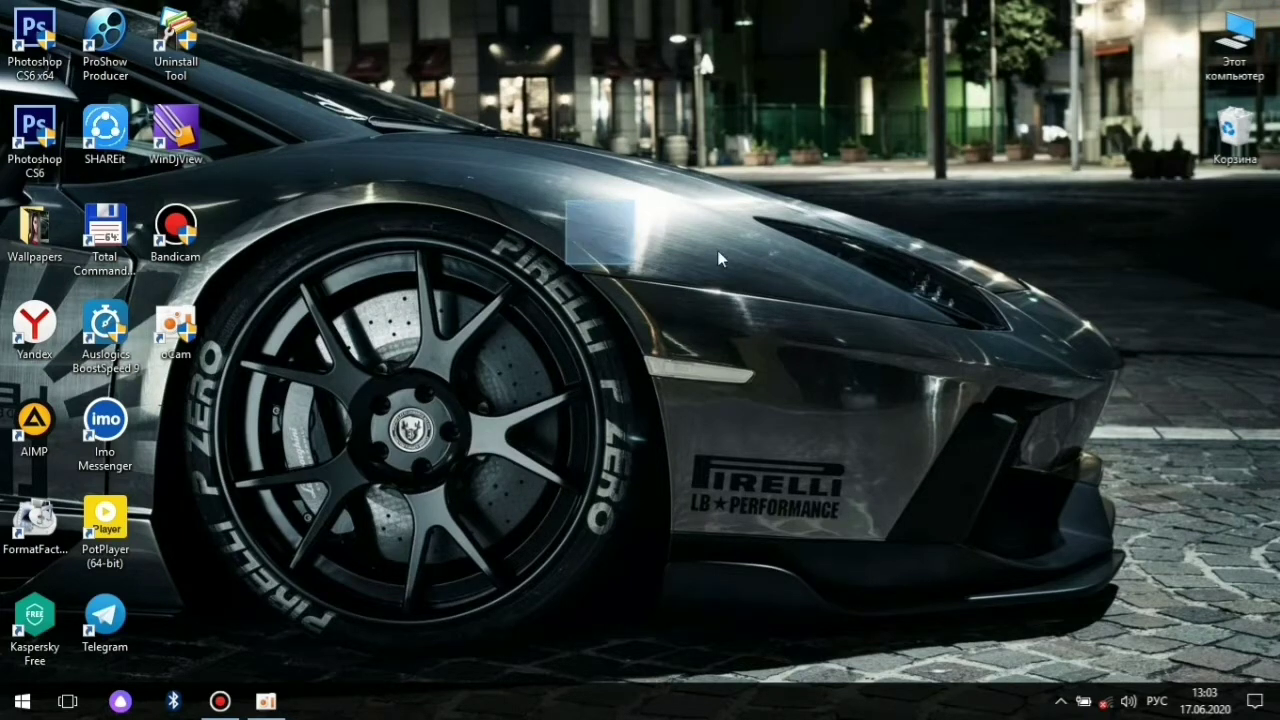
double_click(611, 228)
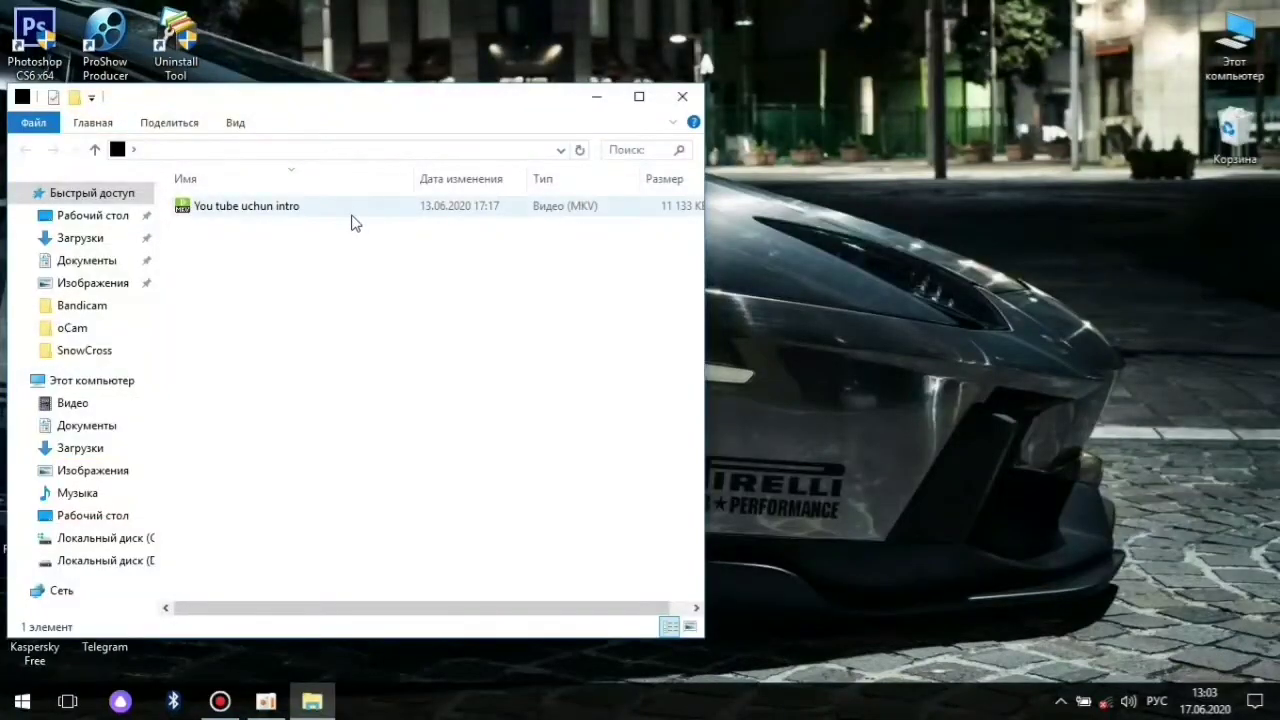
Step: Play the "You tube uchun intro" video from the folder with the volume set to 60%, and close the player
click(355, 209)
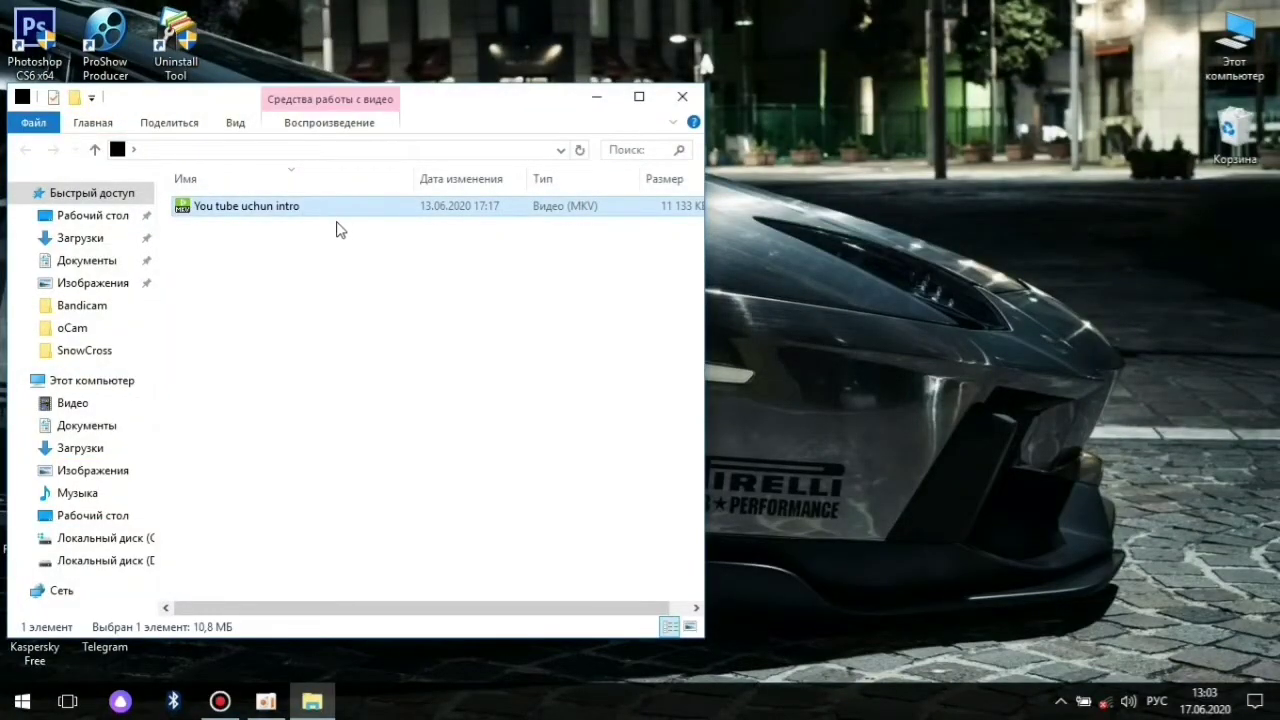
double_click(336, 211)
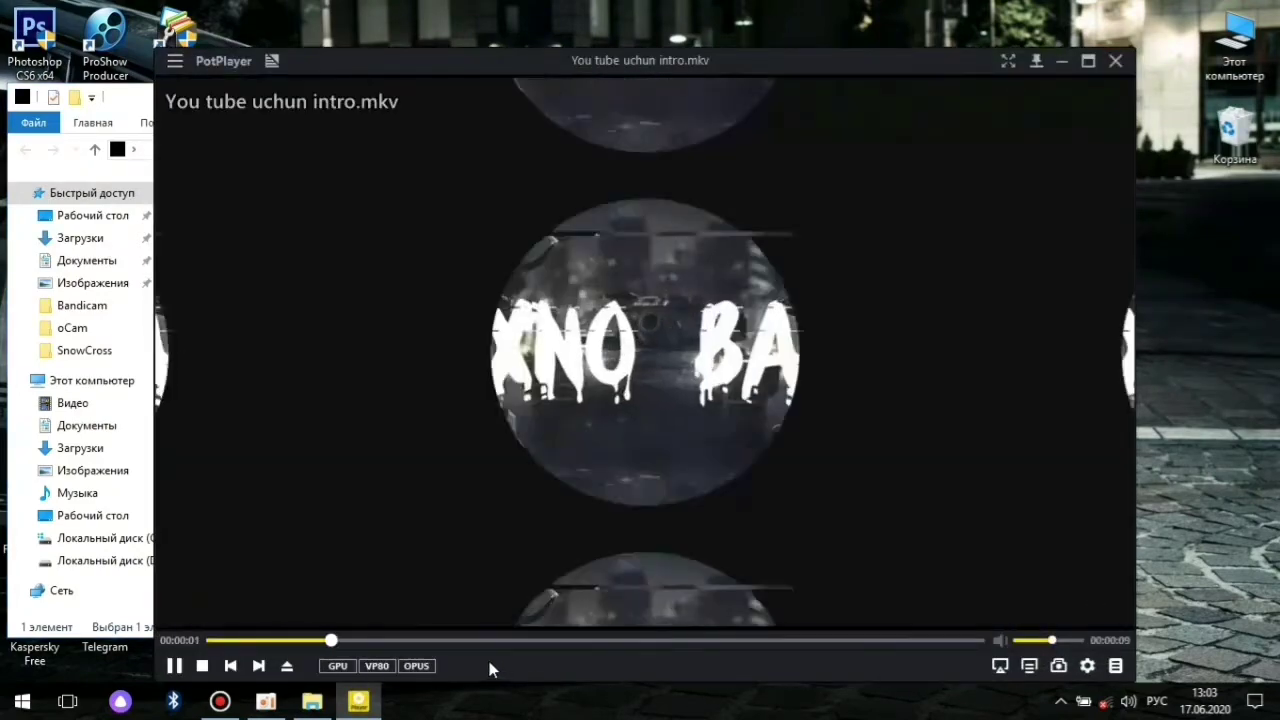
scroll(856, 651, up, 8)
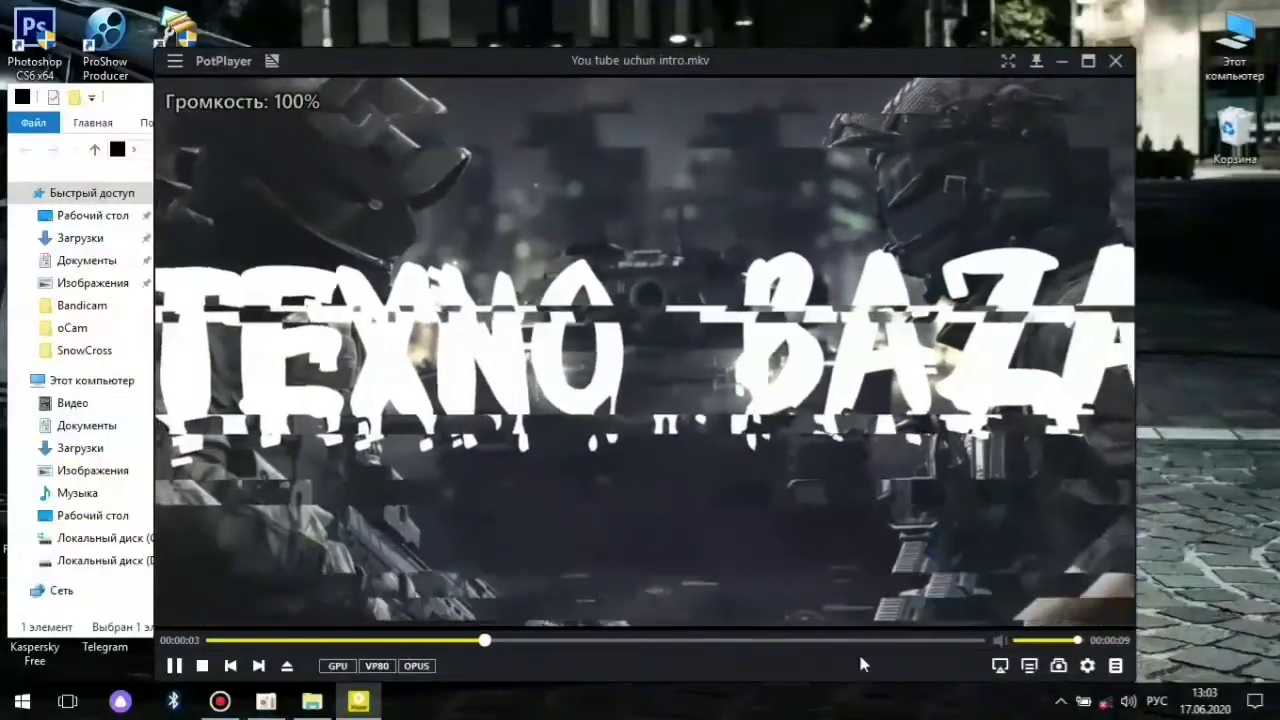
scroll(858, 650, down, 11)
scroll(858, 649, up, 2)
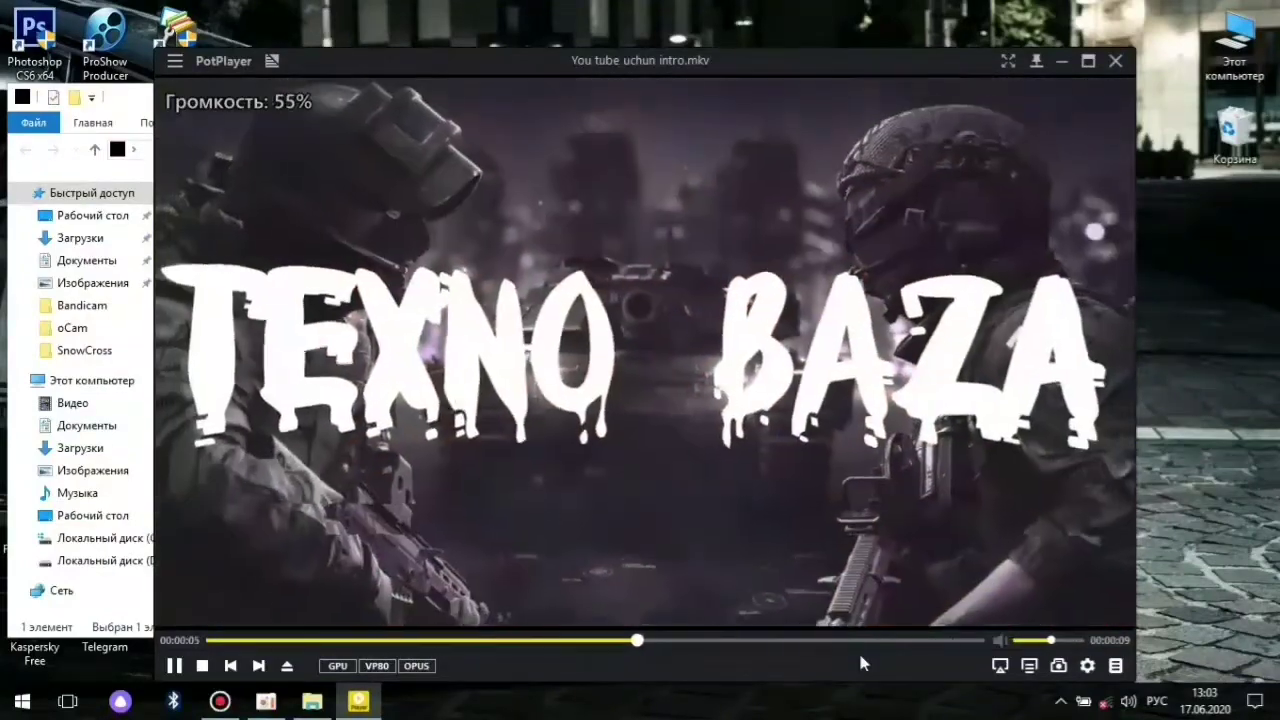
scroll(858, 649, up, 1)
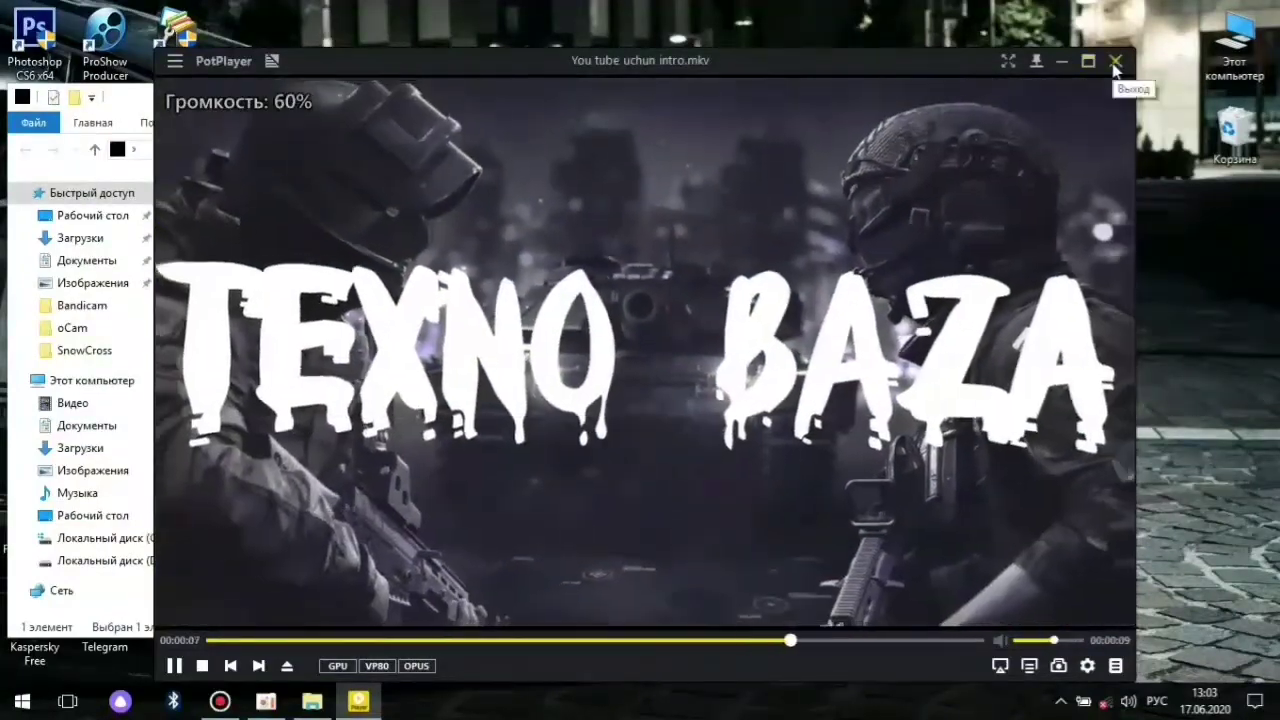
click(1116, 62)
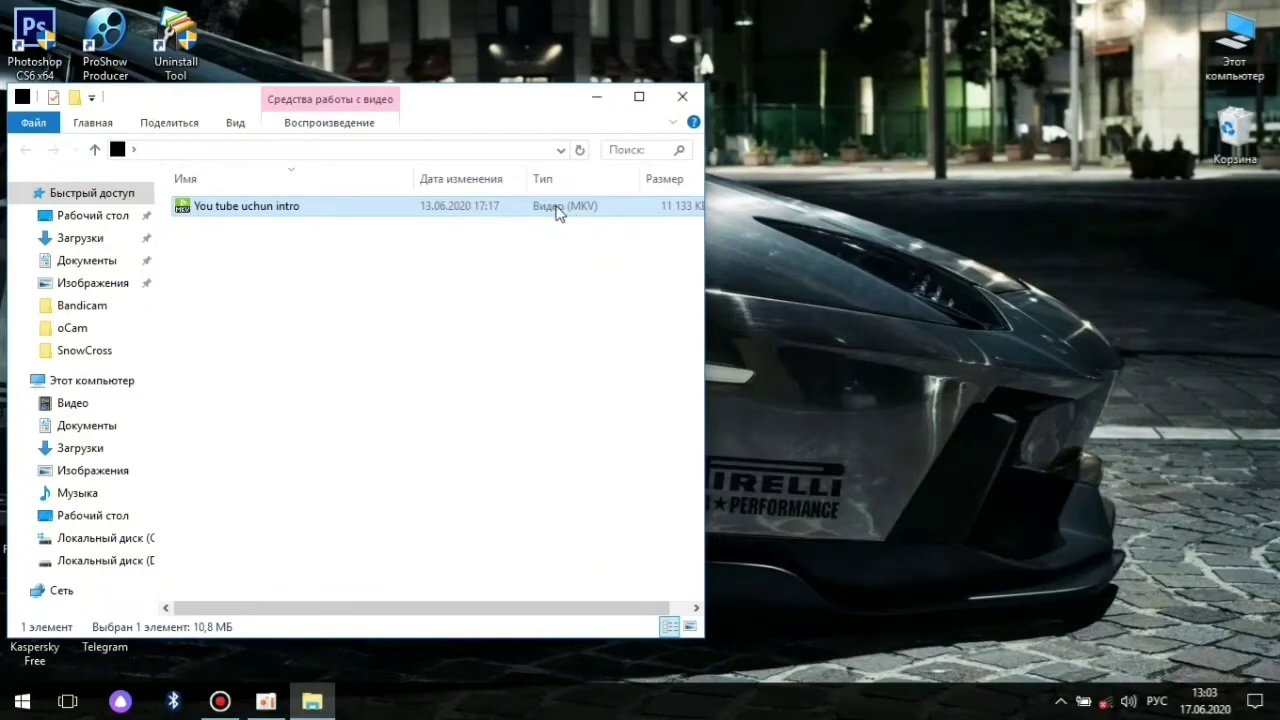
Step: Move the "You tube uchun intro" video out to the desktop and delete the invisible folder
drag(560, 212, 1240, 295)
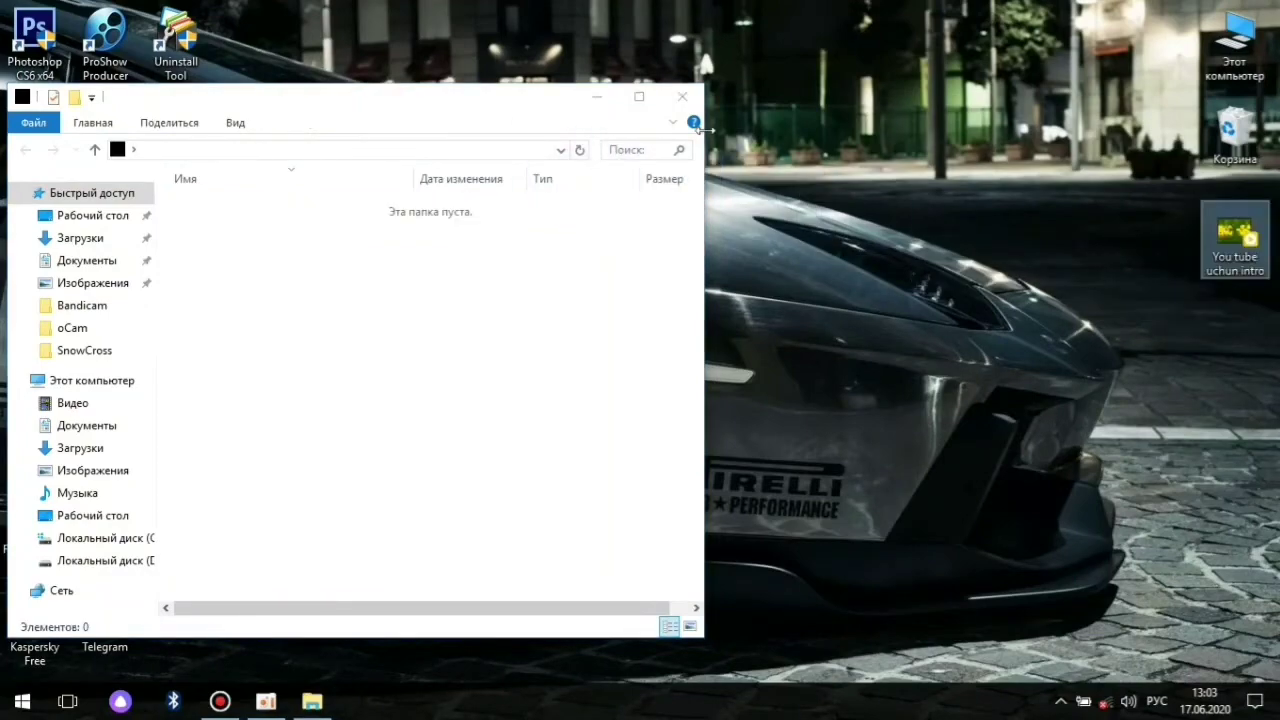
click(682, 97)
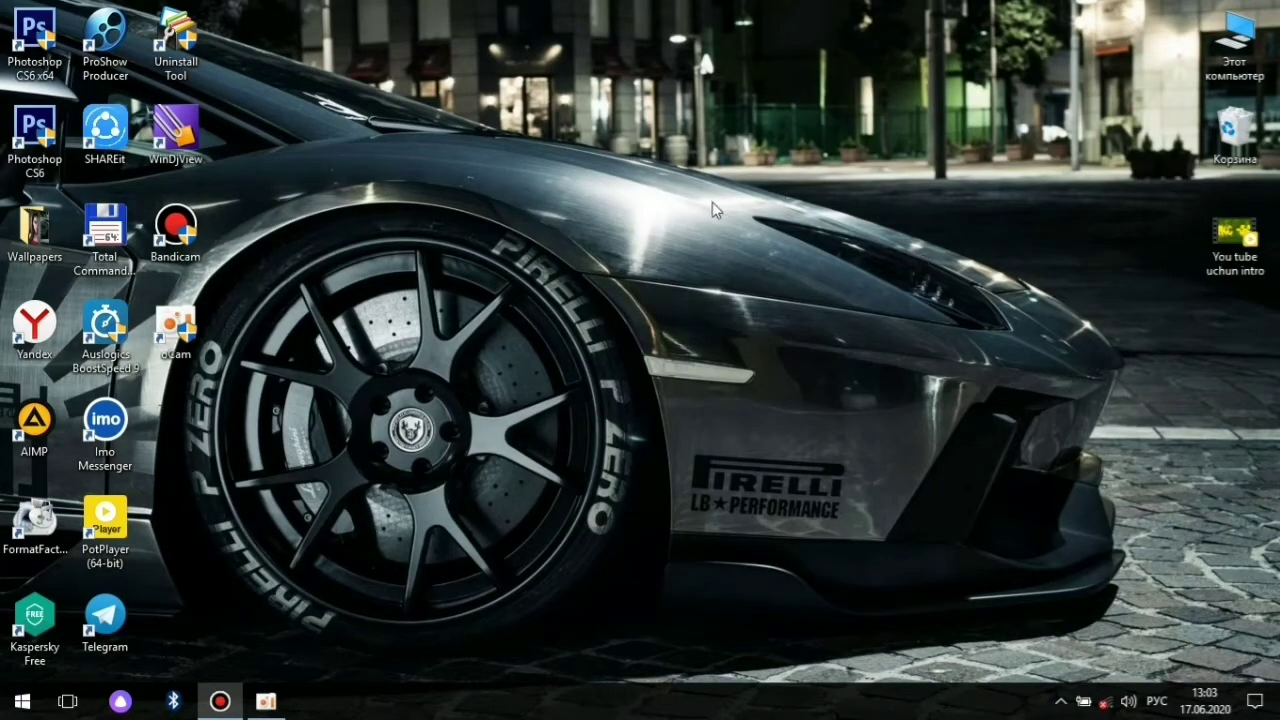
right_click(582, 236)
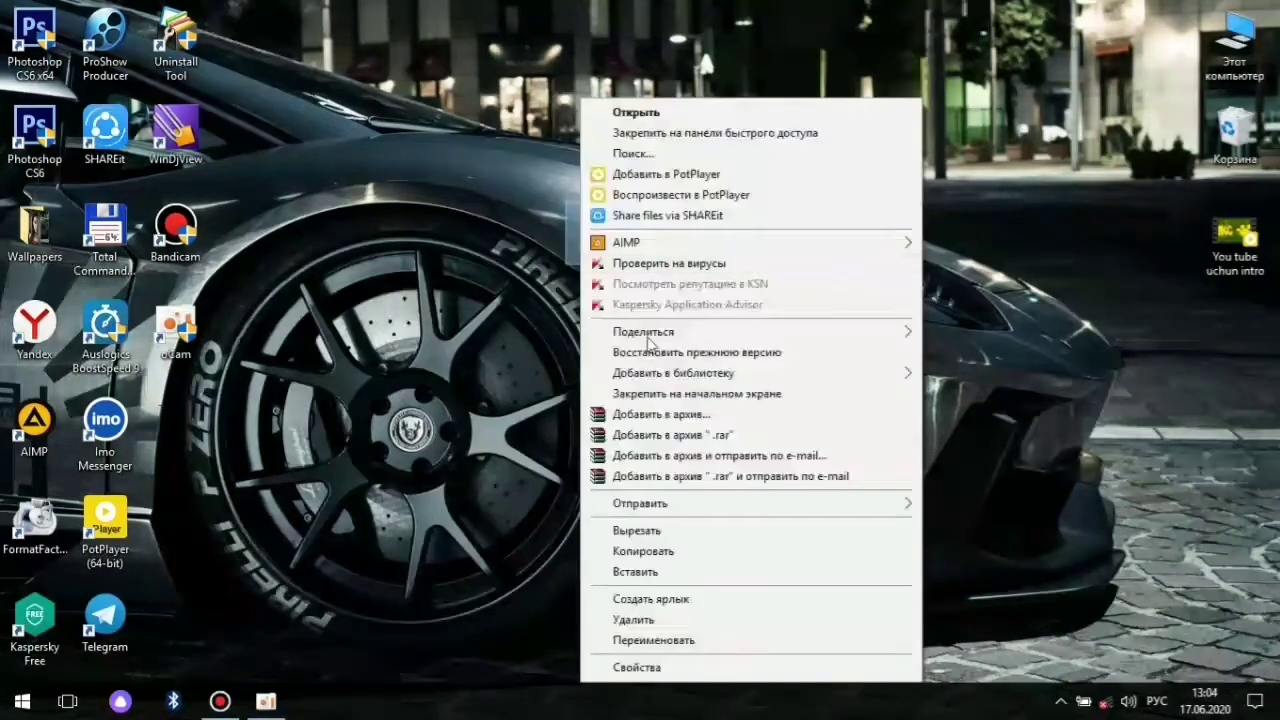
click(645, 618)
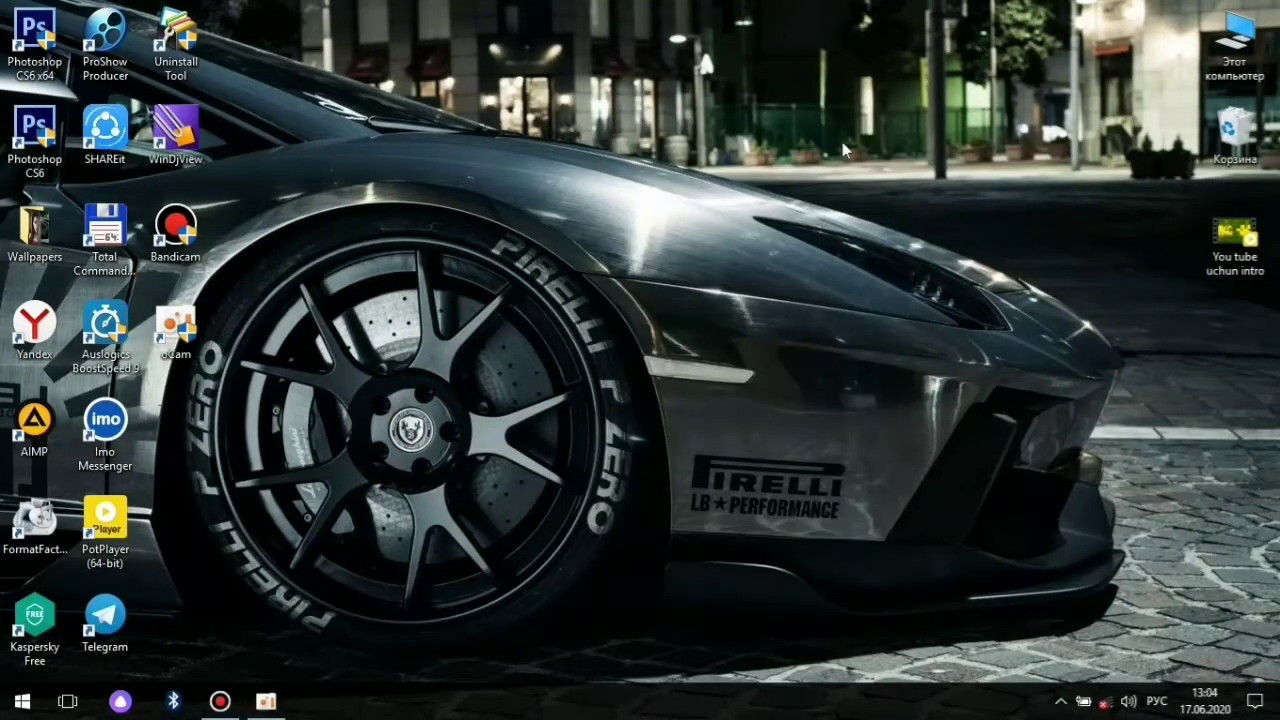
Step: Create a new folder on the desktop with an invisible blank name
right_click(632, 153)
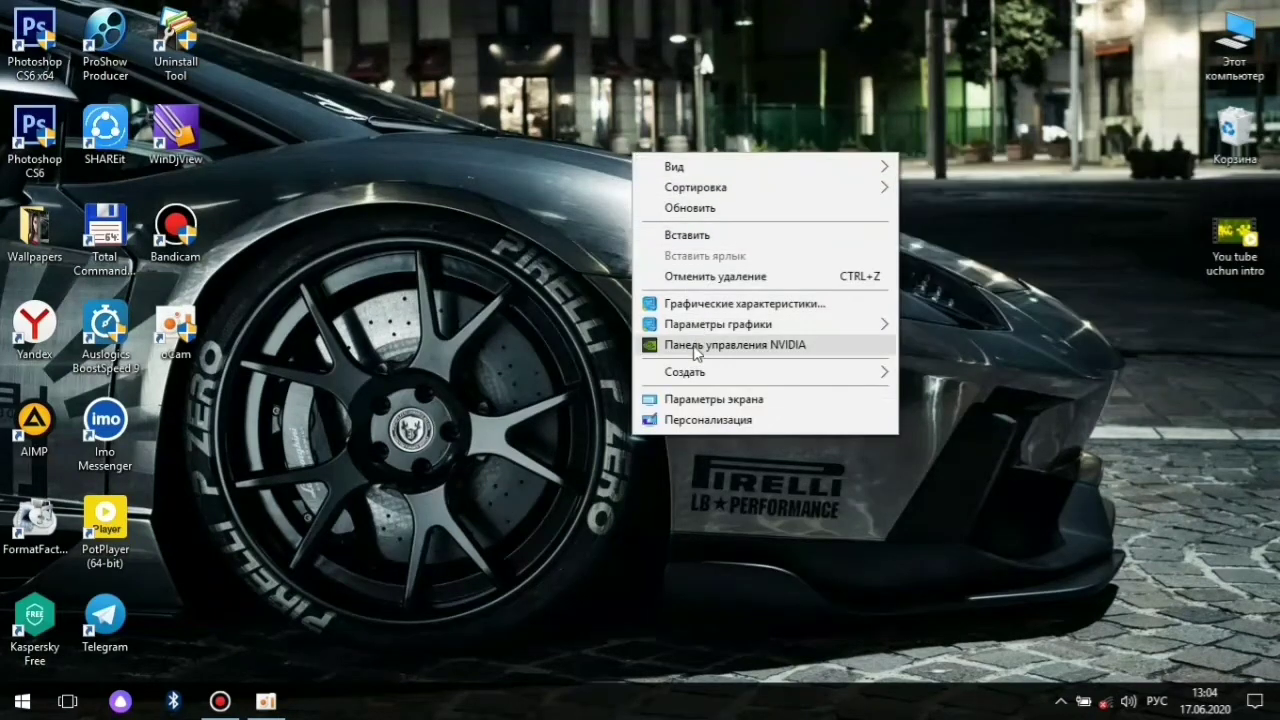
mouse_move(866, 372)
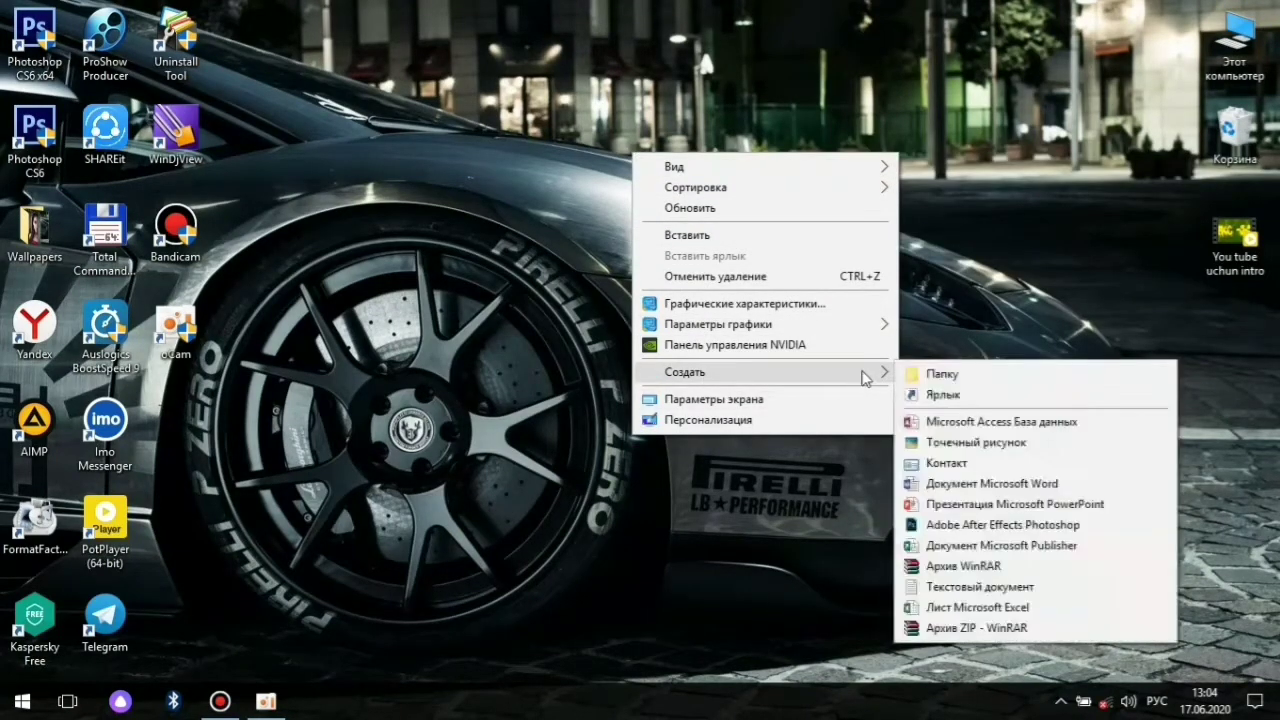
click(946, 375)
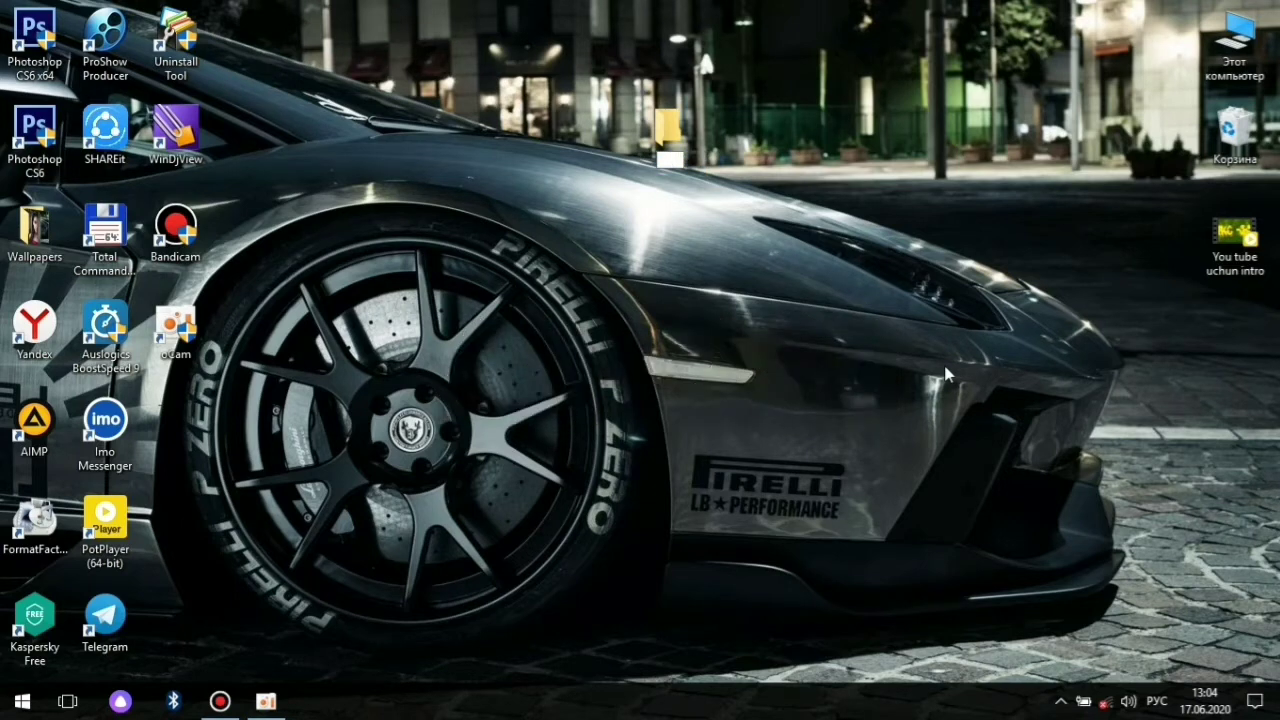
key(Return)
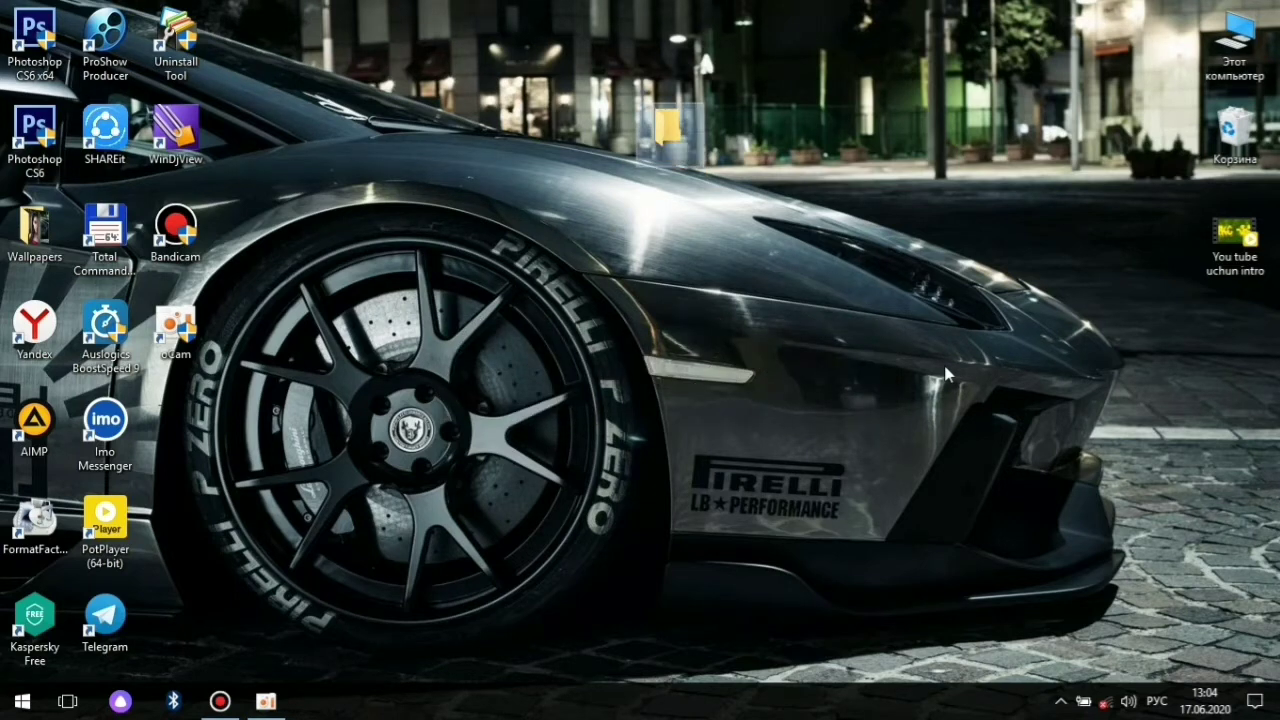
Step: Change the blank-named folder's icon to an empty transparent one from shell32.dll and apply it
right_click(668, 136)
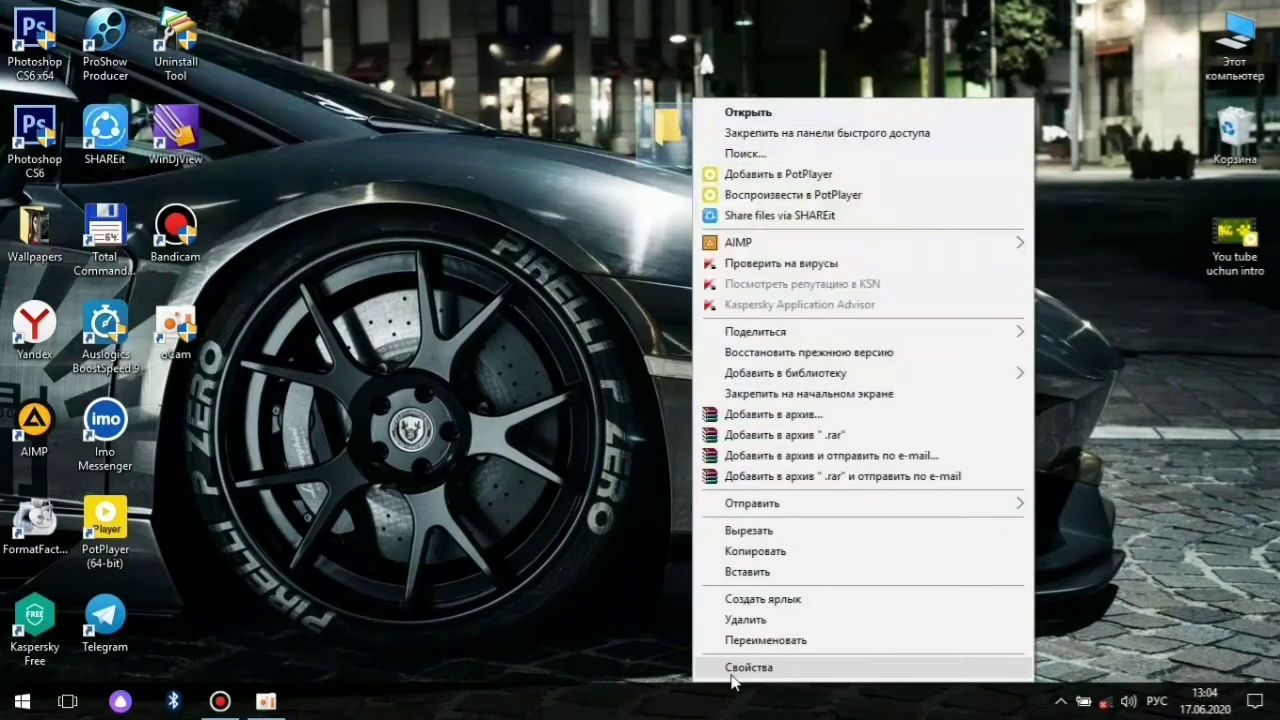
click(750, 666)
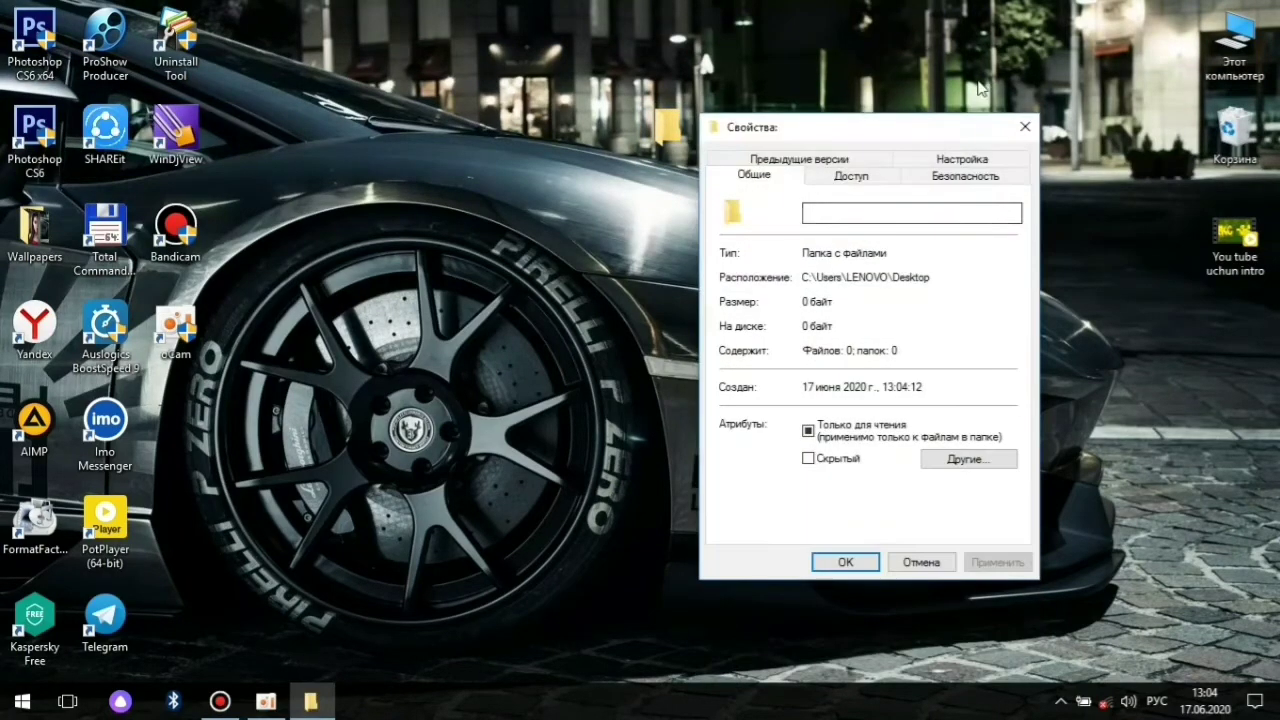
click(960, 158)
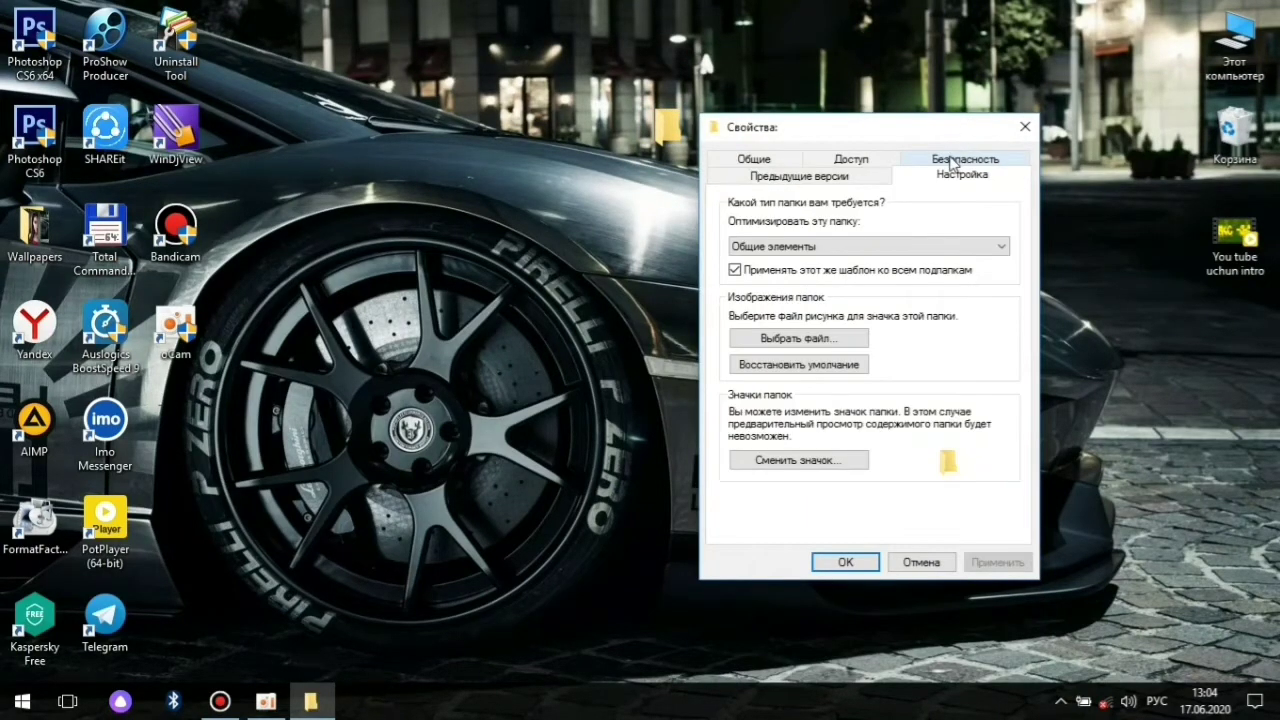
click(758, 462)
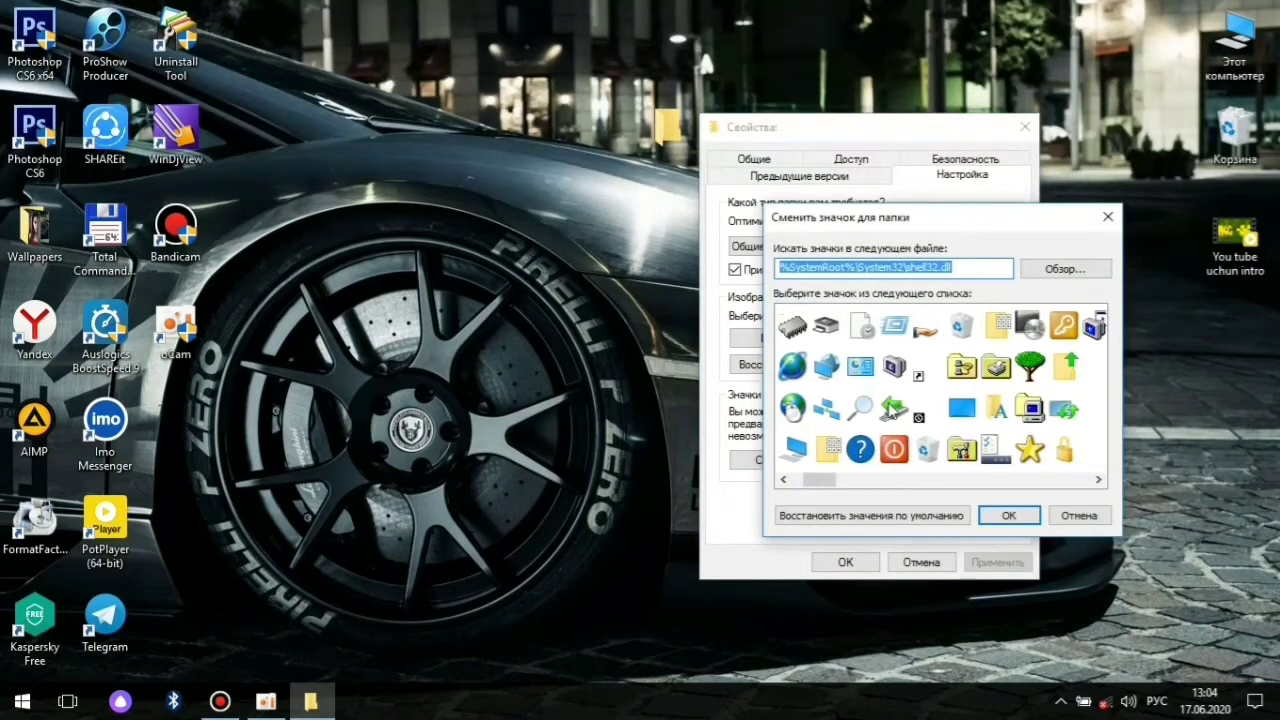
scroll(888, 410, right, 5)
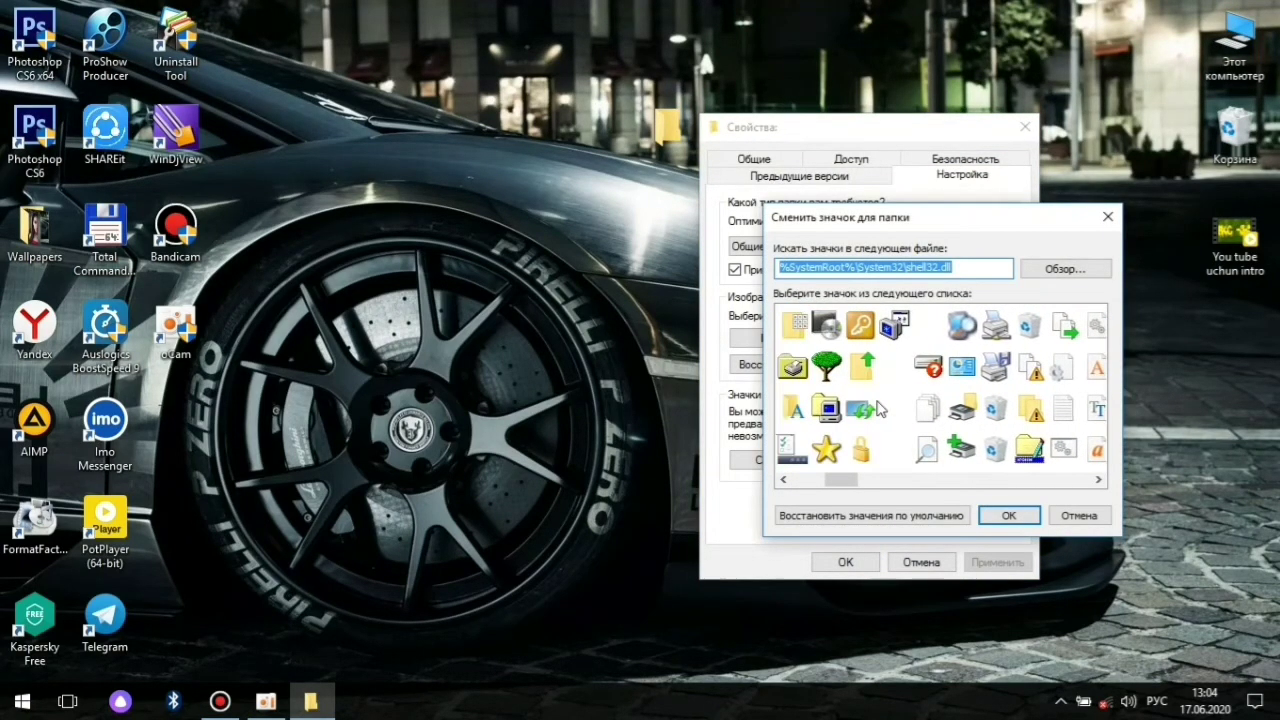
click(900, 410)
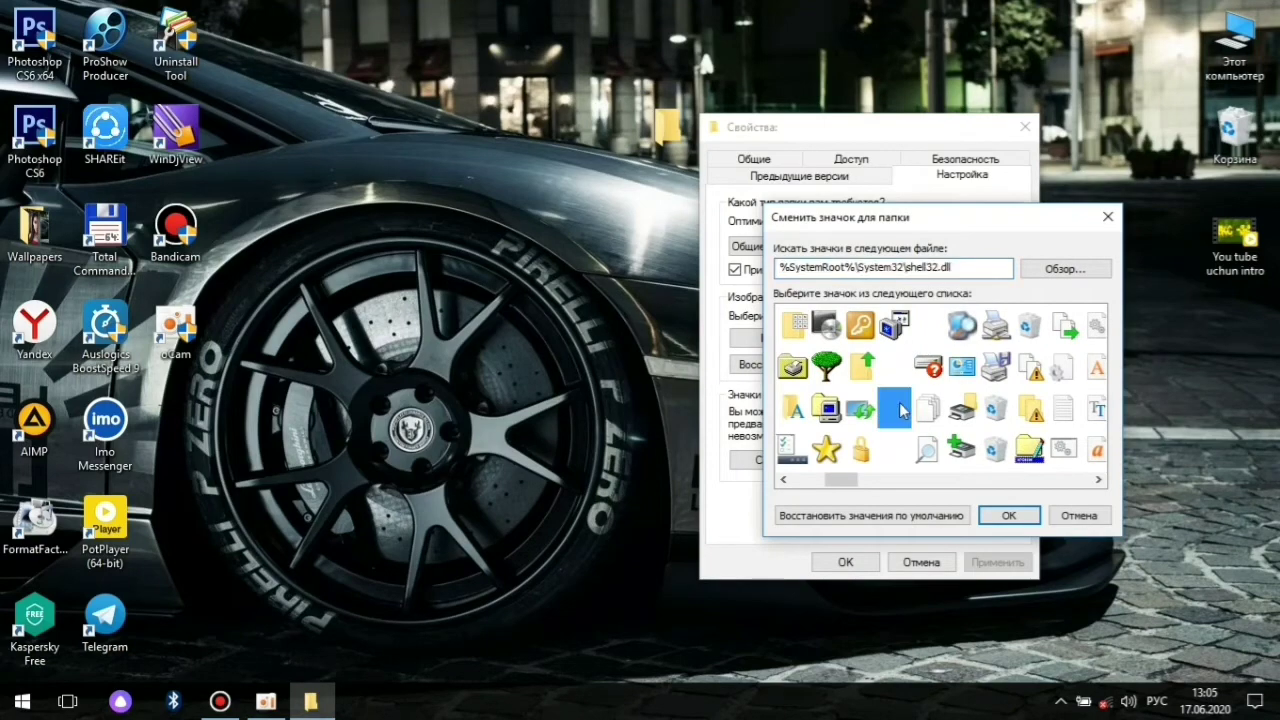
click(1003, 521)
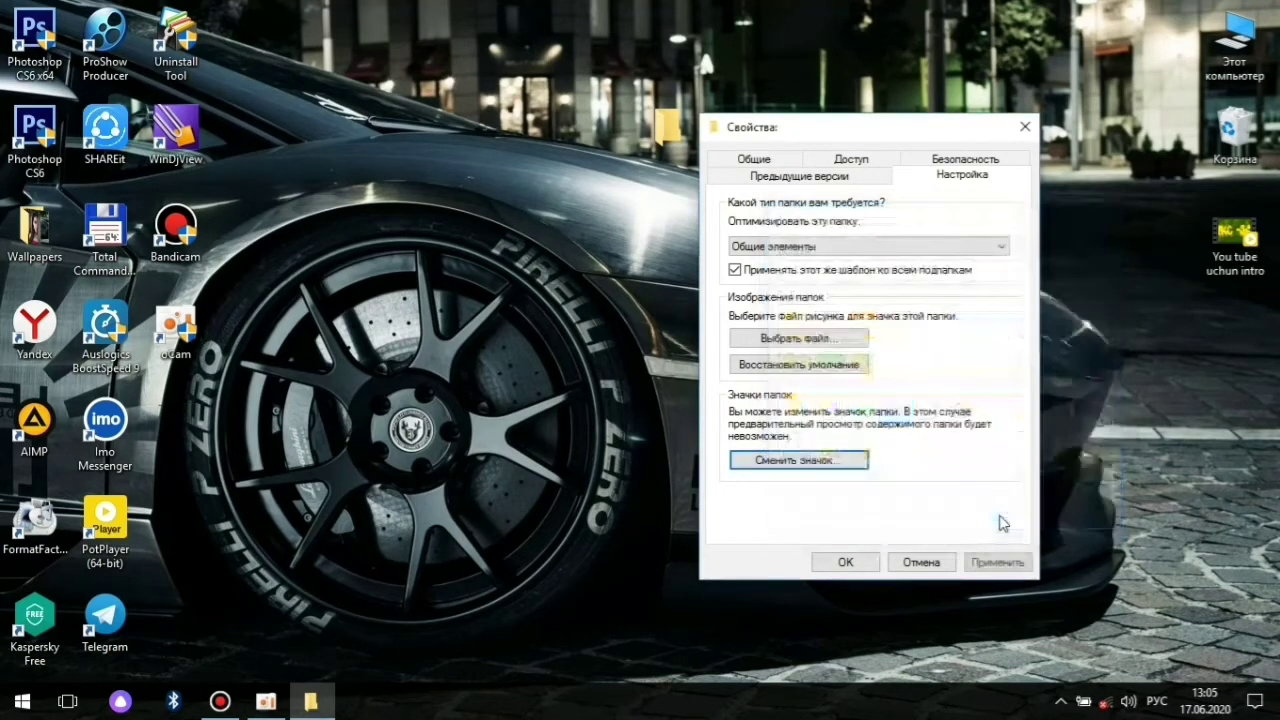
click(845, 563)
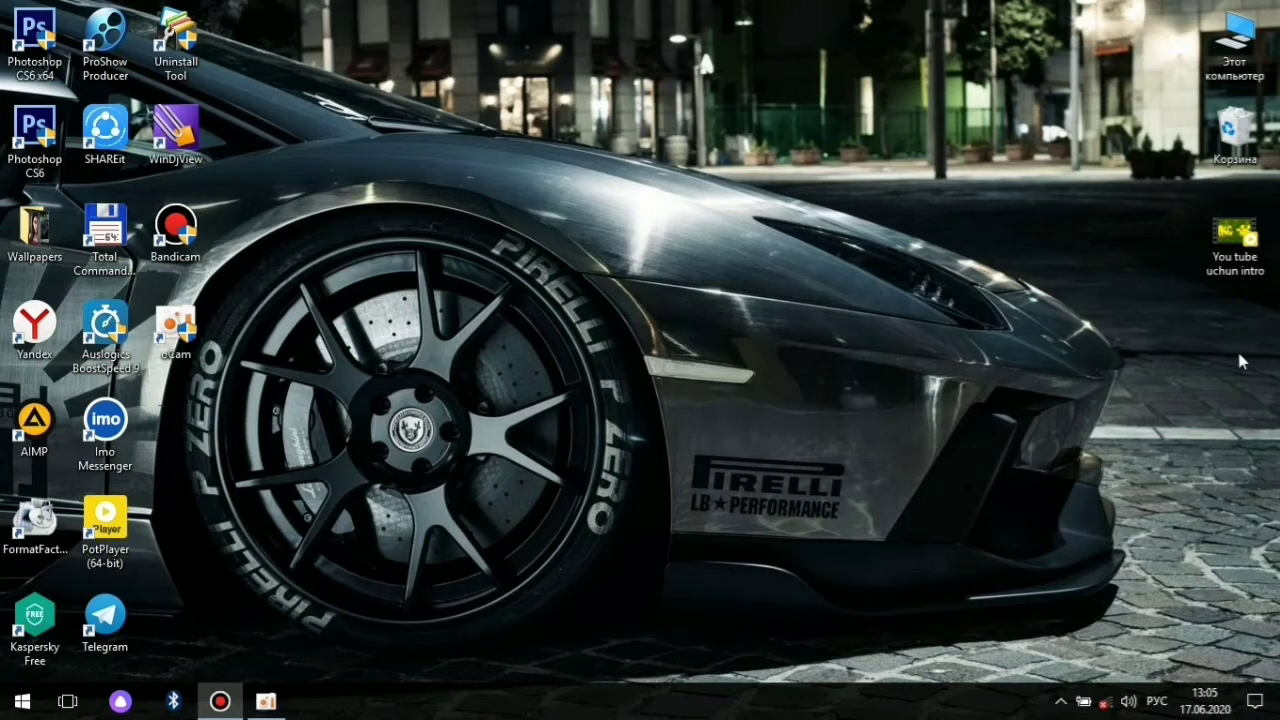
Step: Test the invisible folder by moving the "You tube uchun intro" video into it and back out to the desktop
drag(1240, 362, 1205, 300)
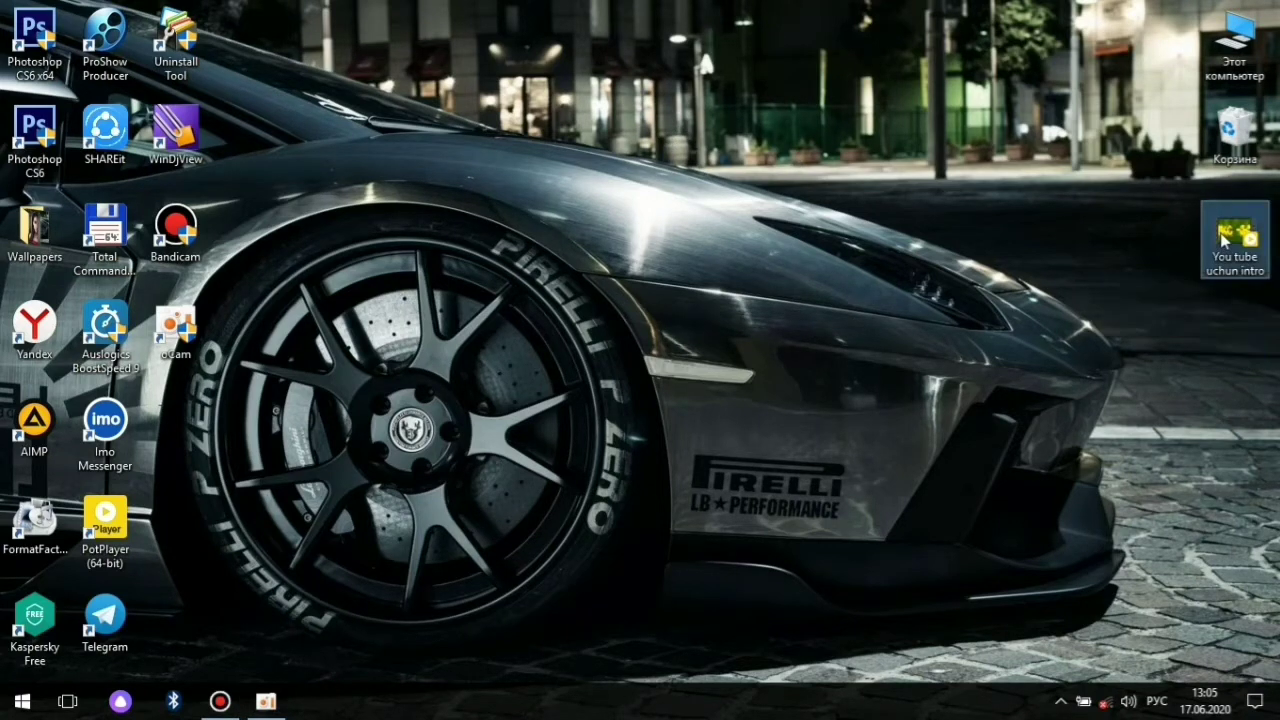
drag(1222, 238, 1220, 318)
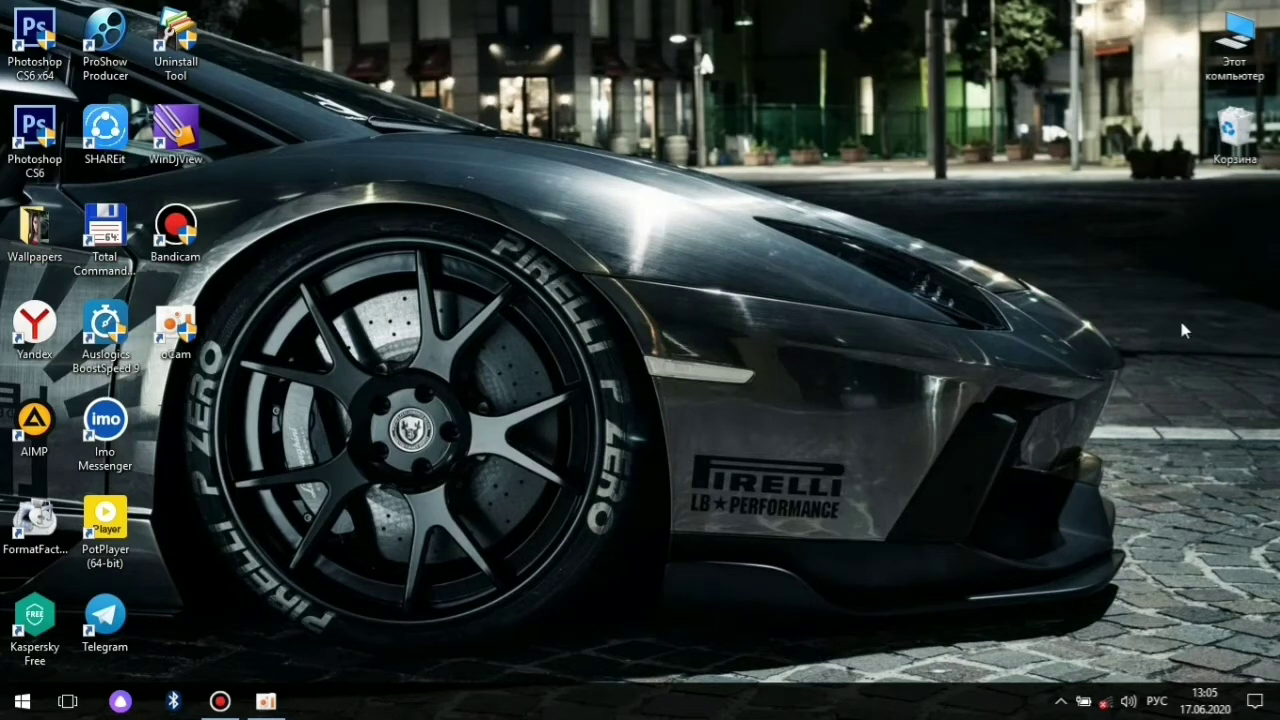
double_click(1213, 319)
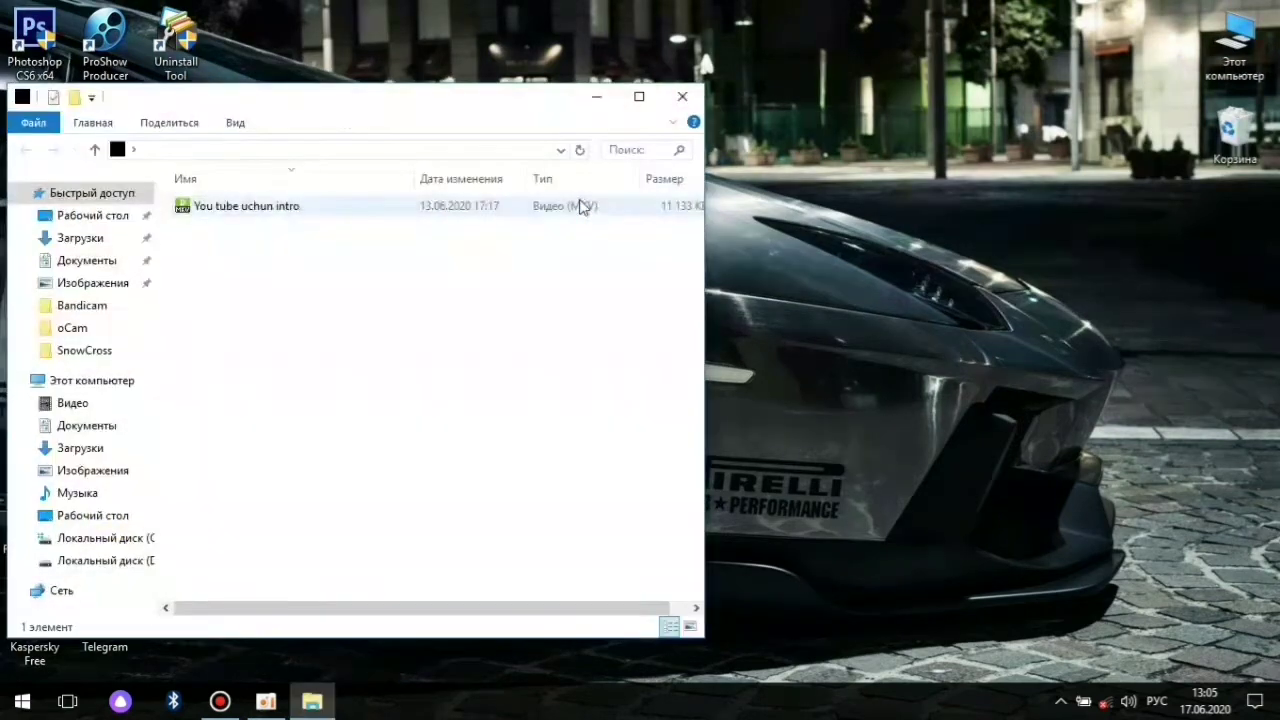
drag(583, 205, 1012, 149)
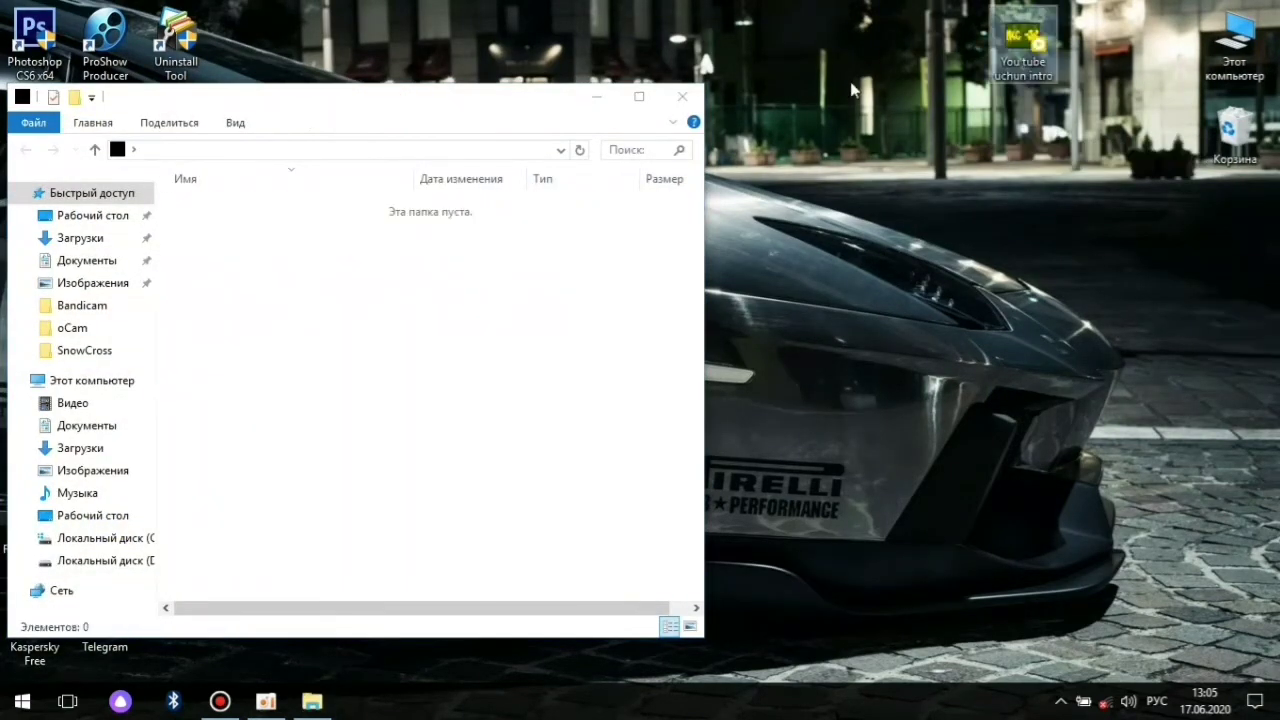
click(682, 96)
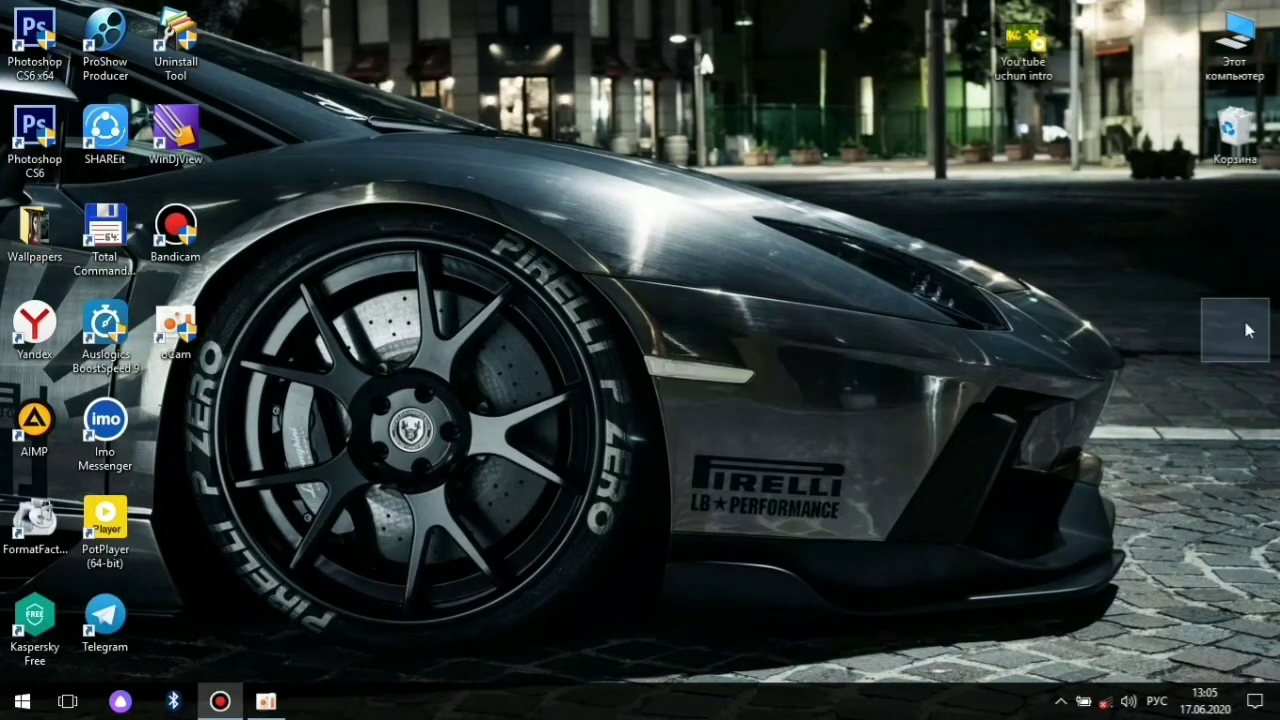
Step: Change the invisible folder's icon to the yellow warning triangle from shell32.dll and apply it
right_click(1247, 331)
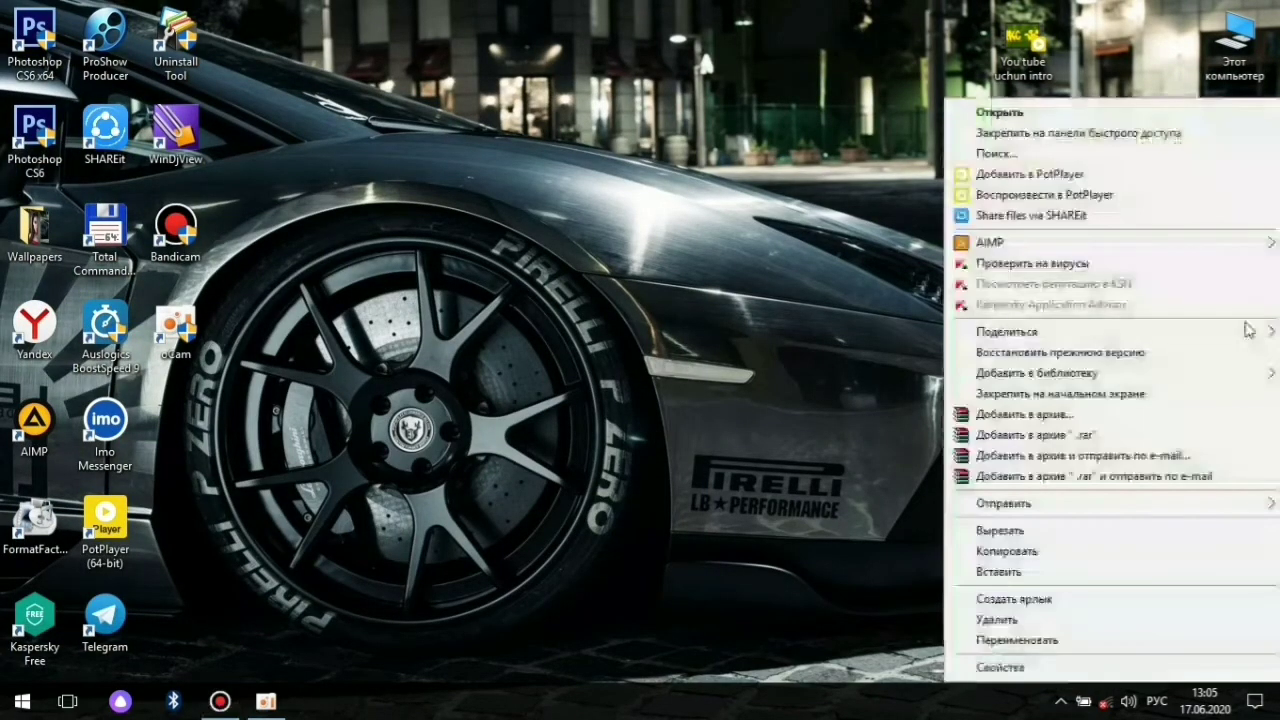
click(1012, 666)
click(1155, 254)
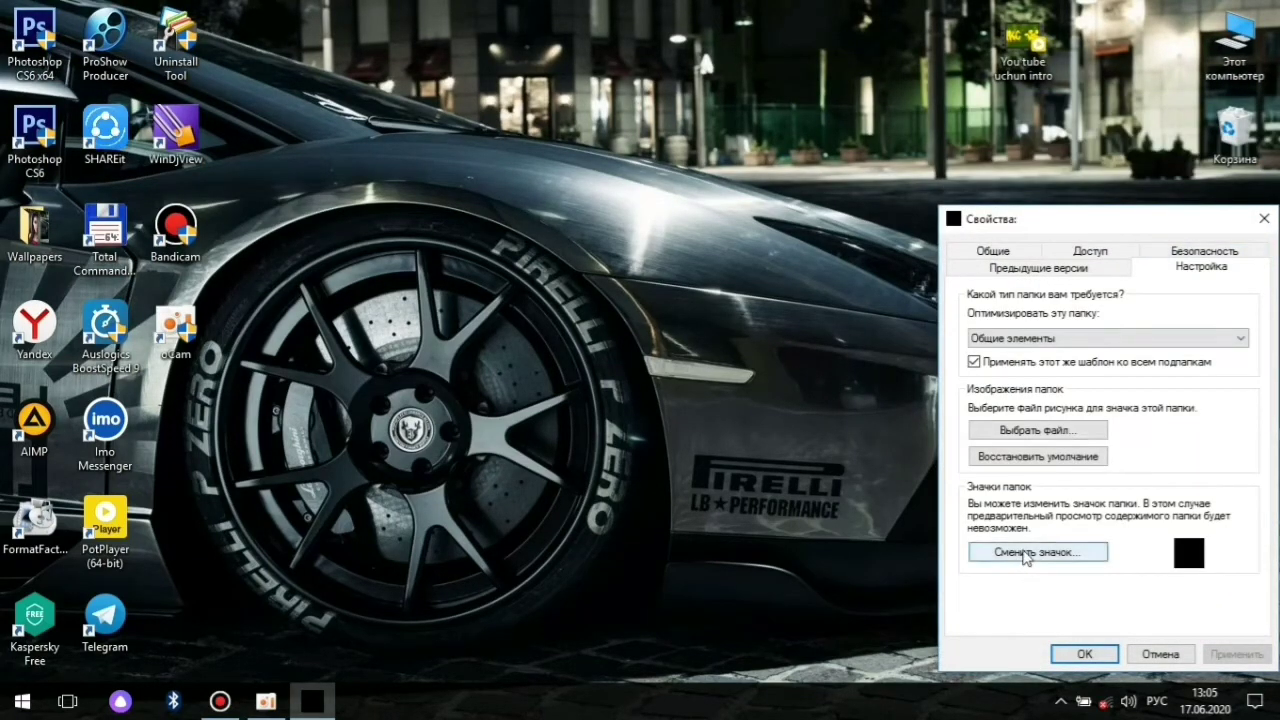
click(1033, 552)
scroll(1068, 478, right, 4)
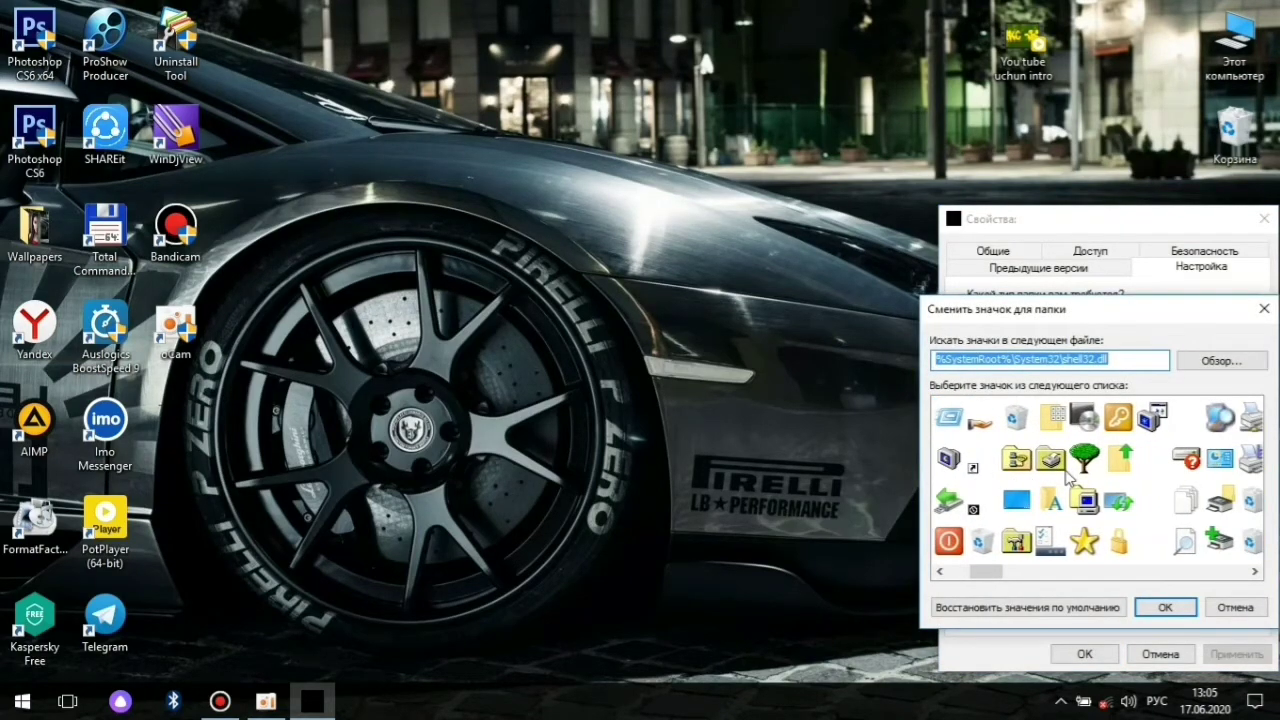
scroll(1068, 478, left, 3)
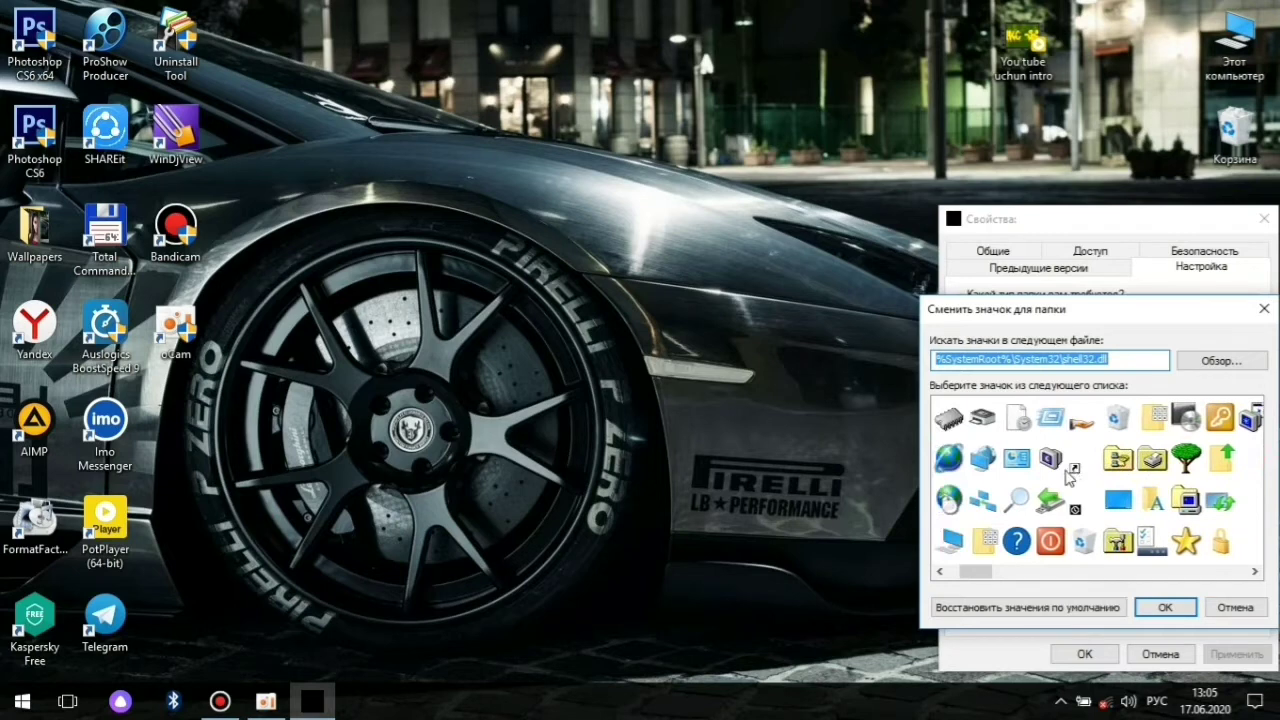
scroll(1068, 478, right, 3)
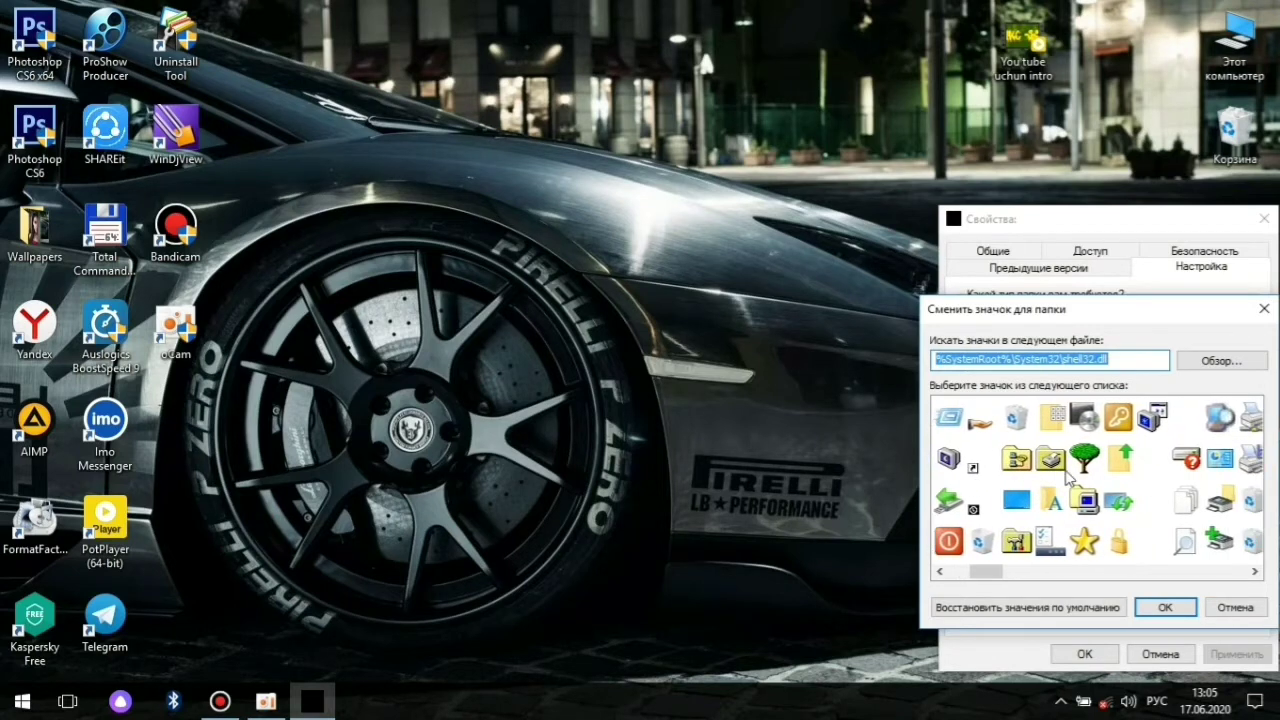
scroll(1100, 467, right, 6)
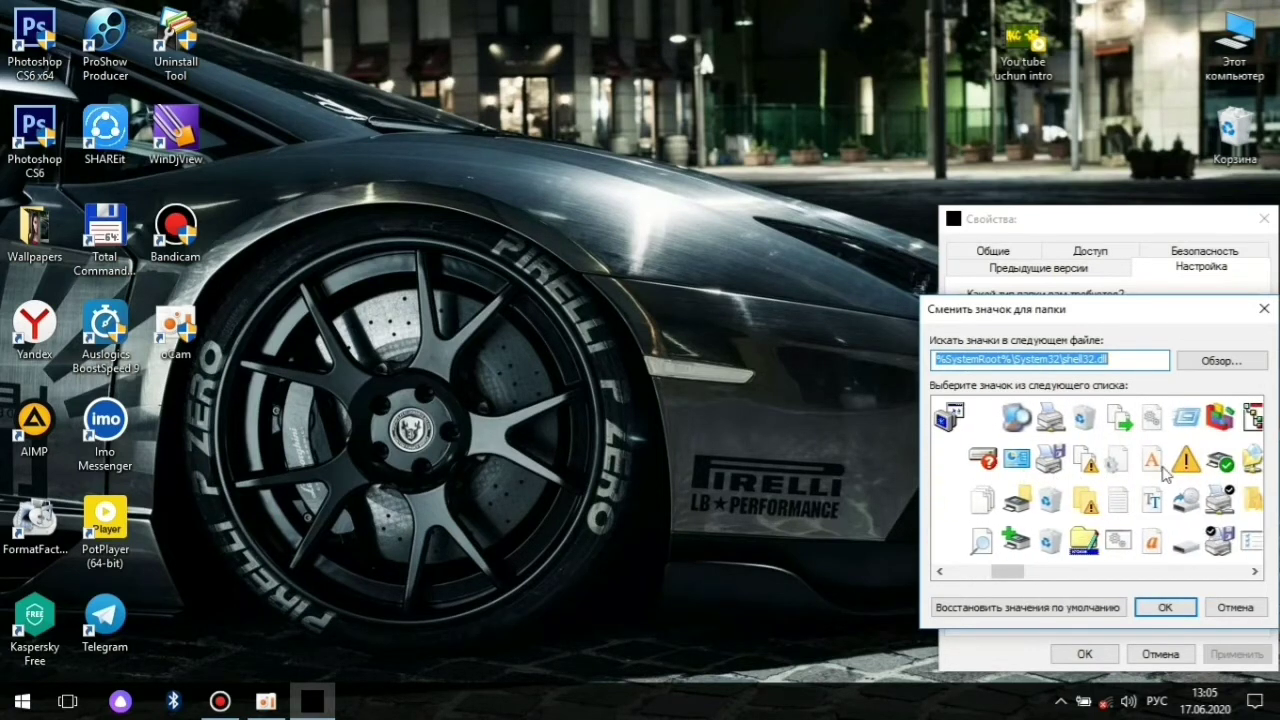
click(1195, 466)
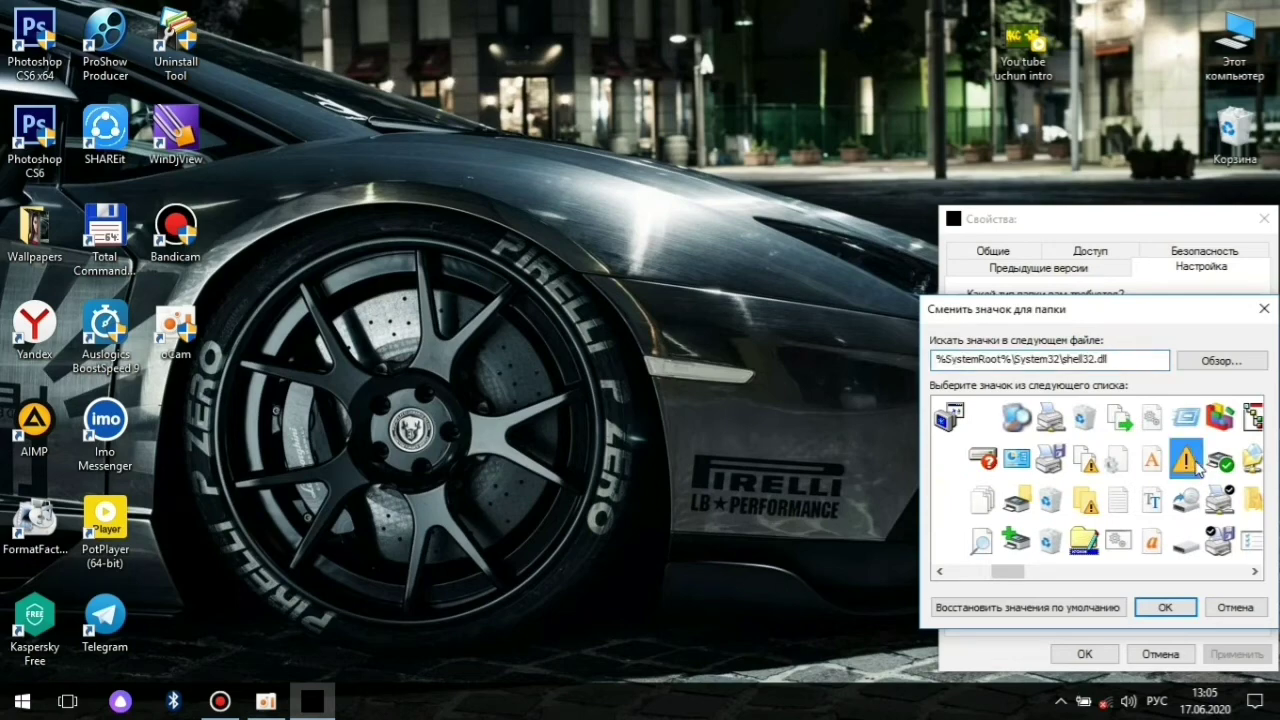
click(1160, 607)
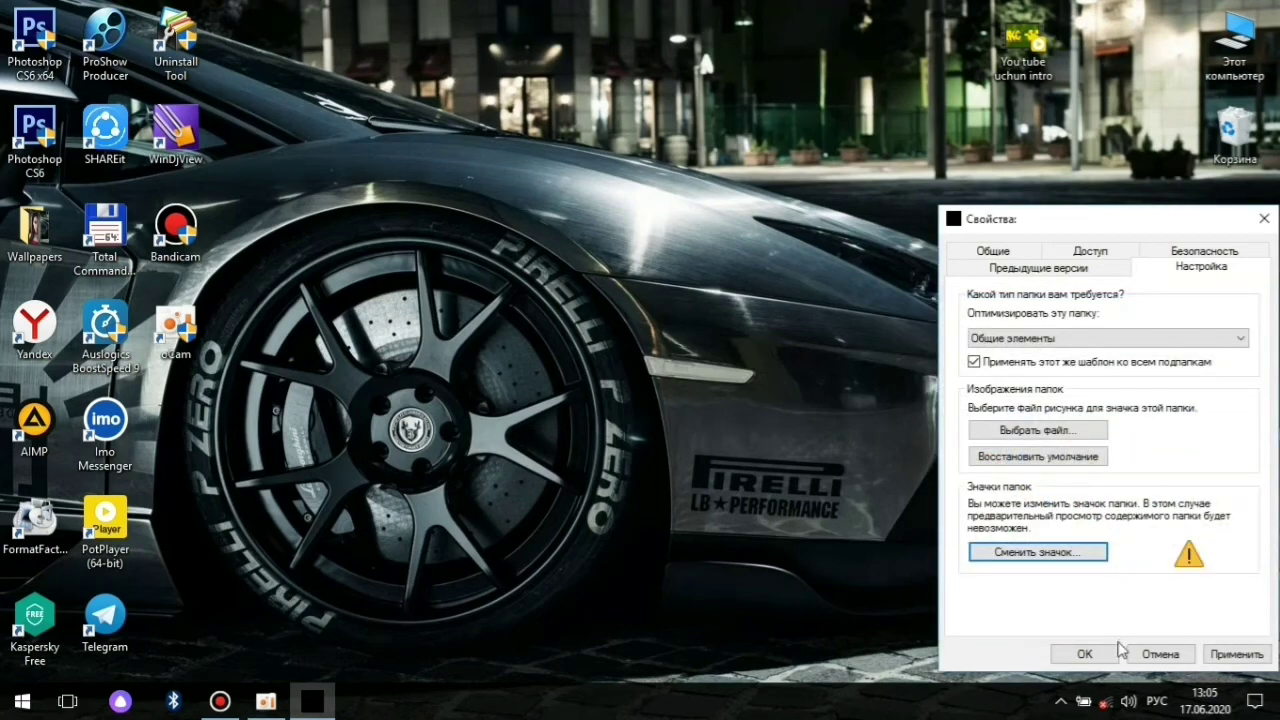
click(1084, 654)
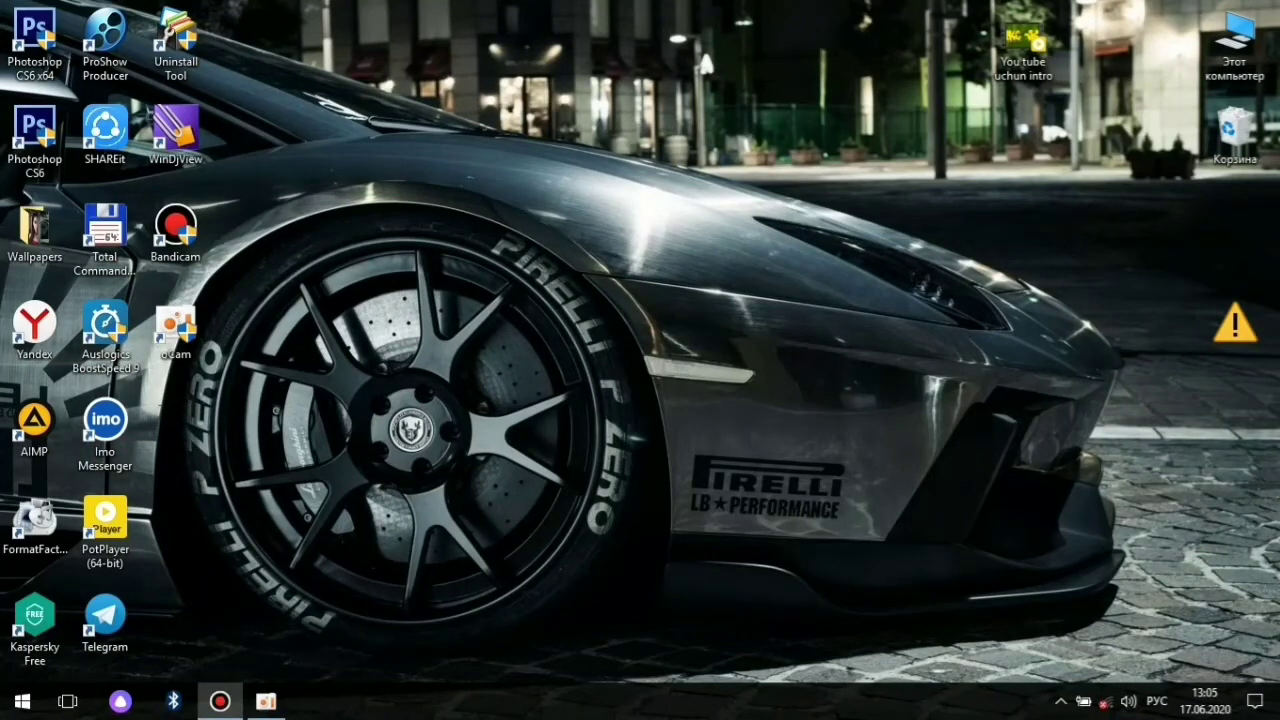
Step: Move the warning-icon folder to mid-desktop and back, and place the "You tube uchun intro" video directly above it
drag(1225, 340, 658, 242)
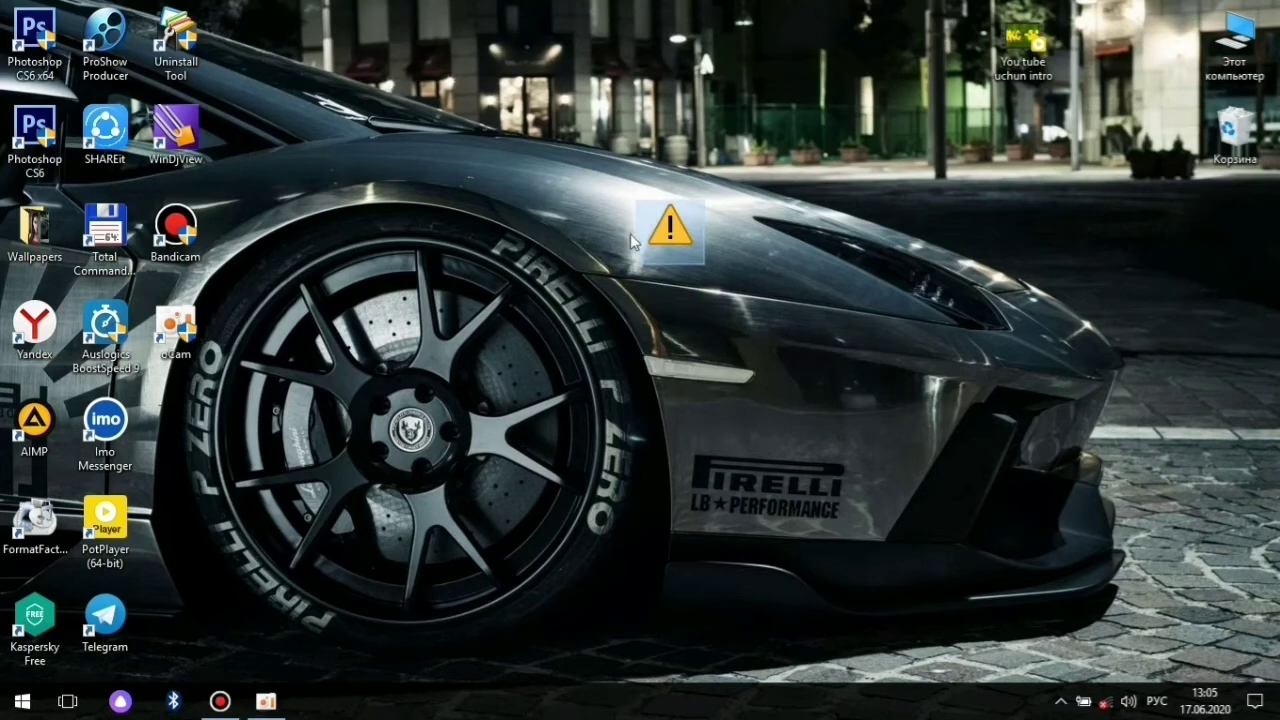
drag(673, 246, 1238, 318)
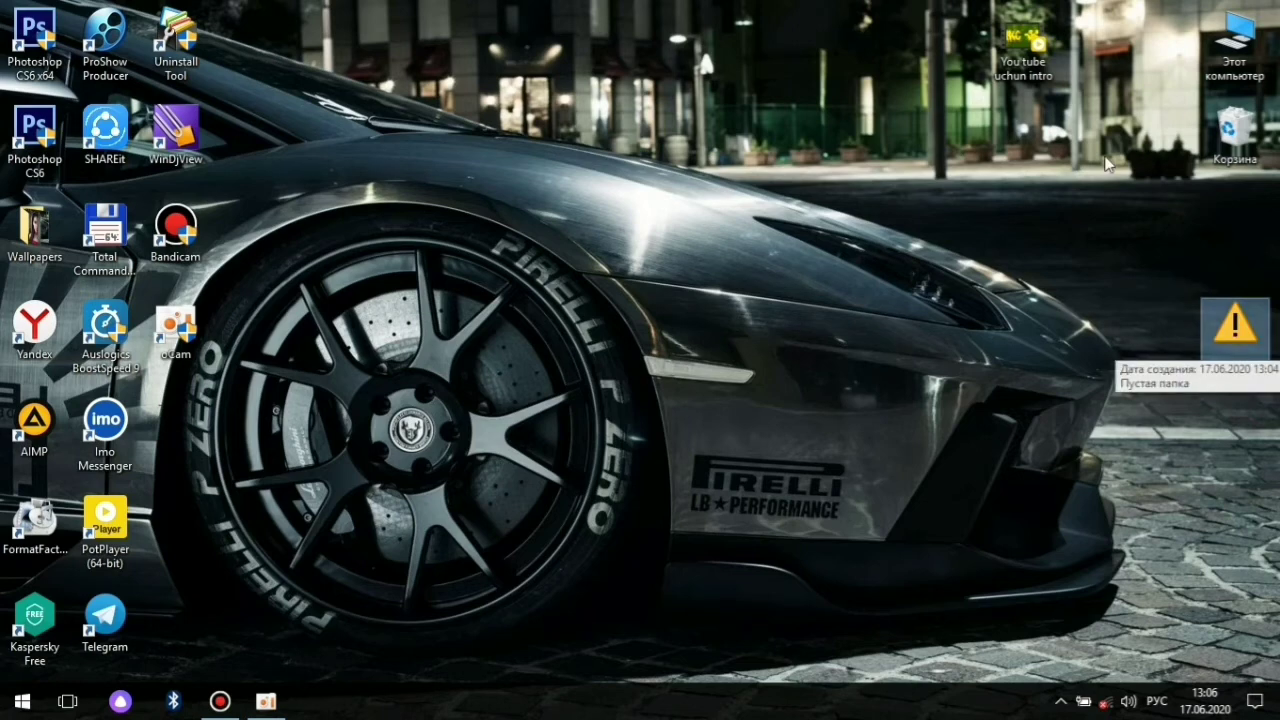
click(1045, 50)
drag(1045, 50, 1248, 232)
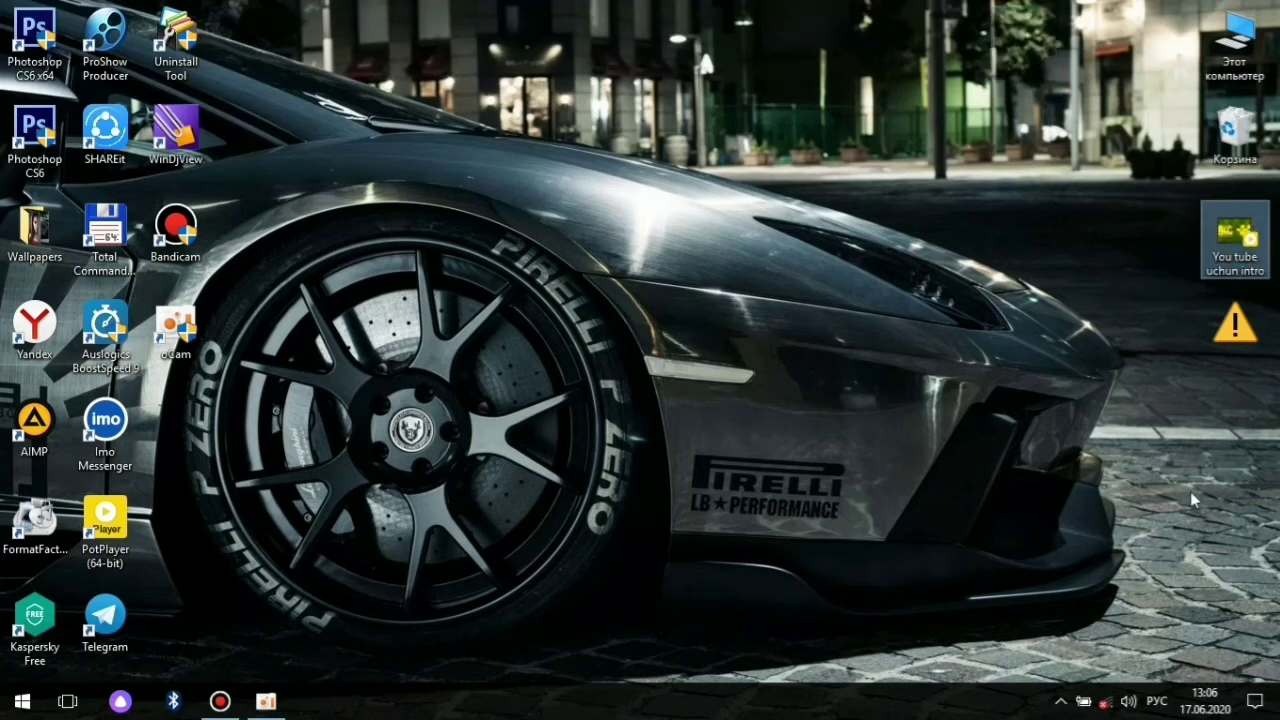